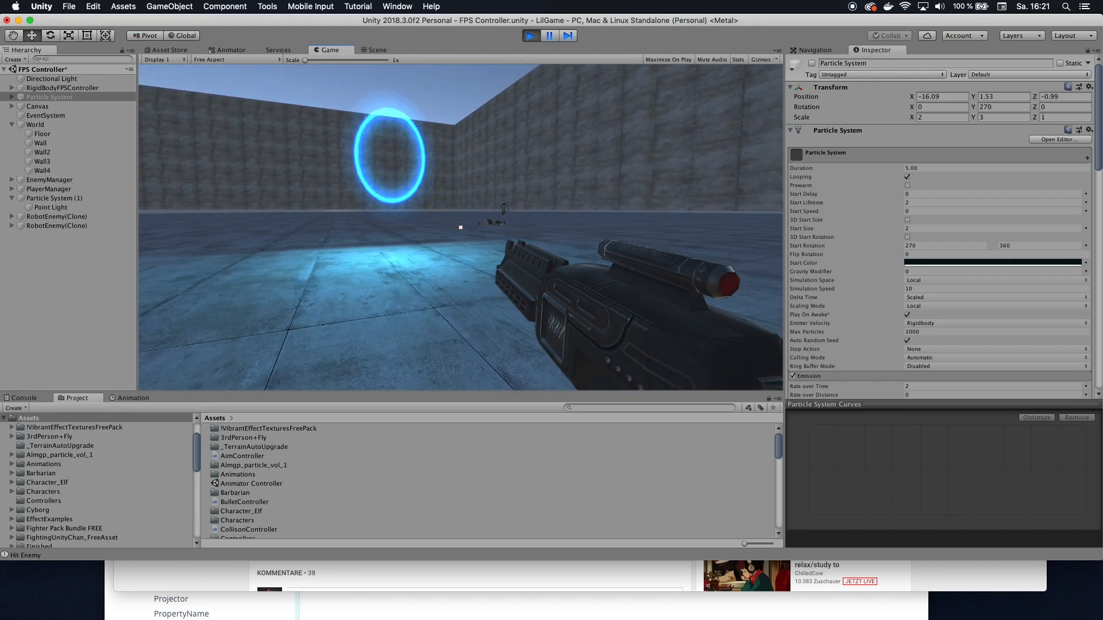
Fire several shots at the robot enemies near the glowing blue ring in play mode.
click(460, 227)
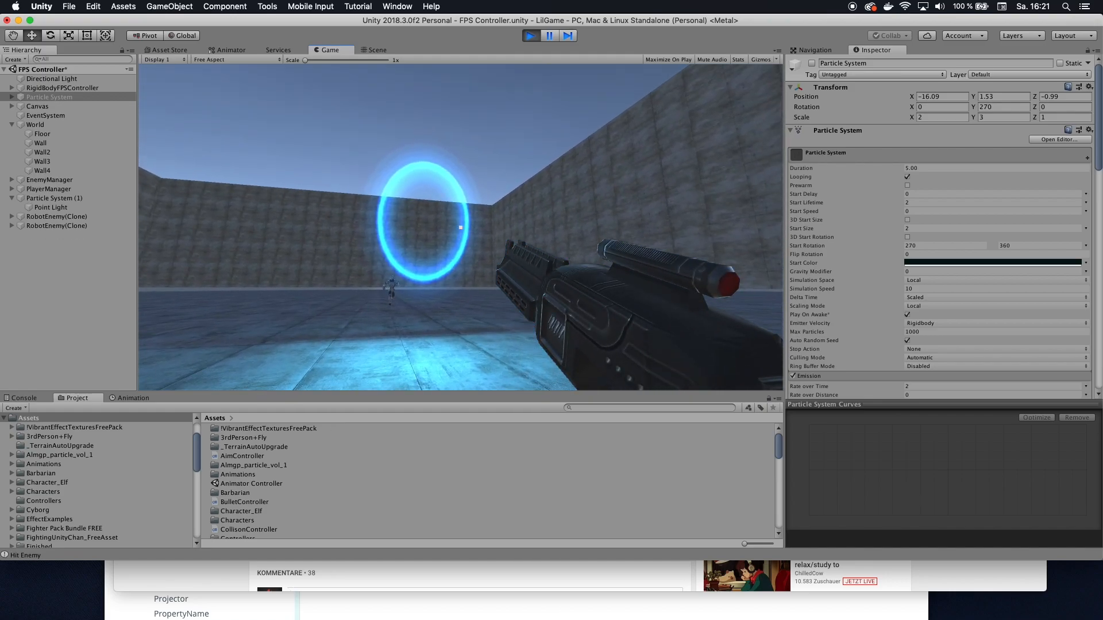
click(461, 227)
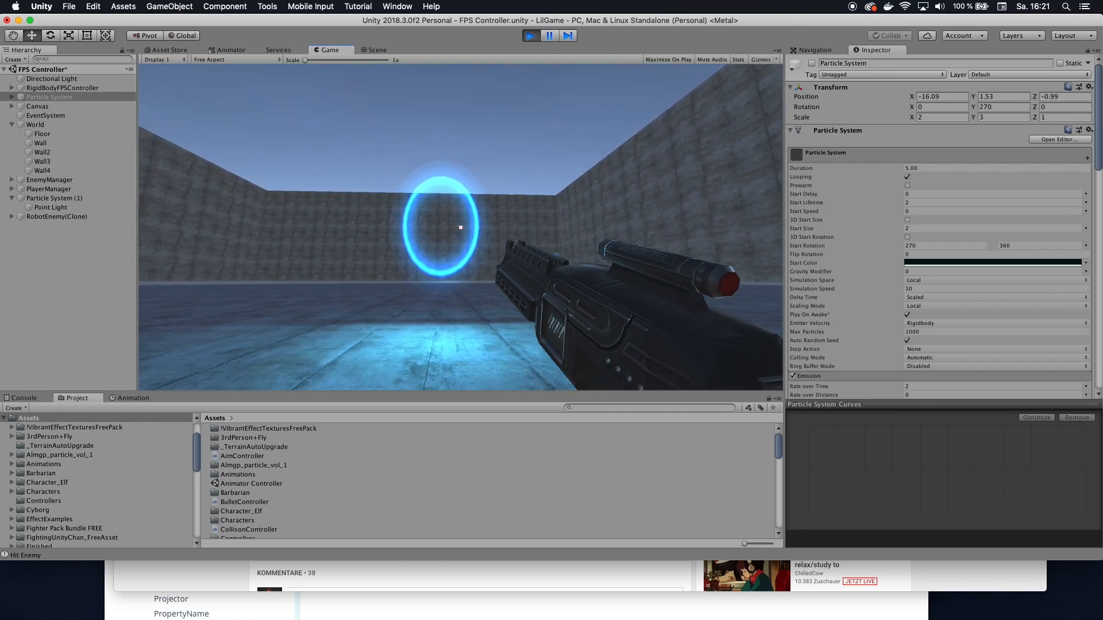
click(461, 227)
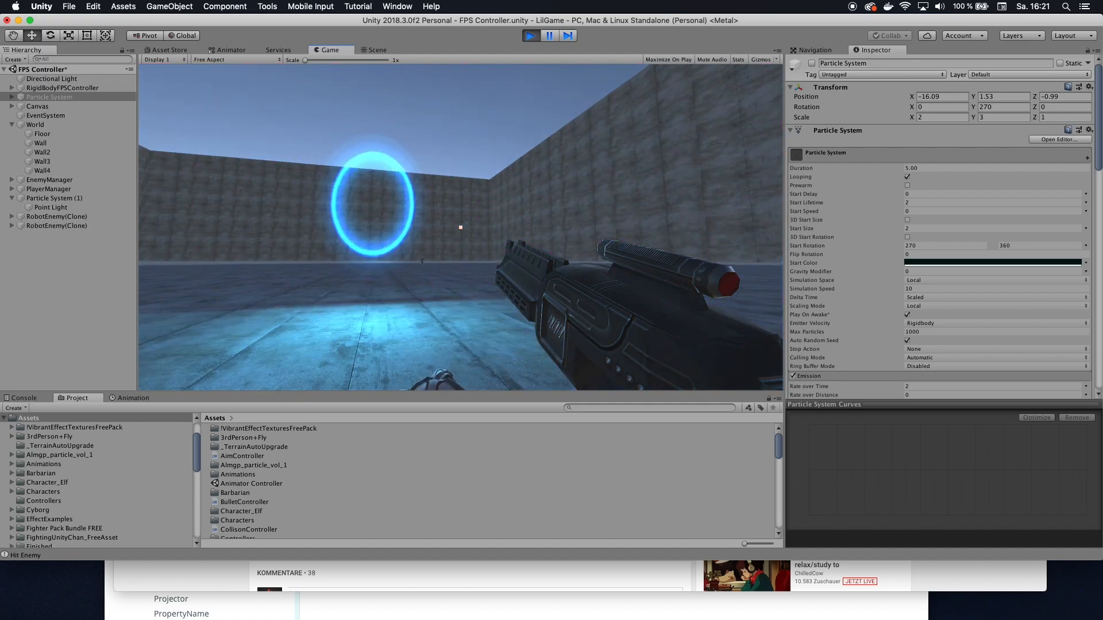
click(460, 227)
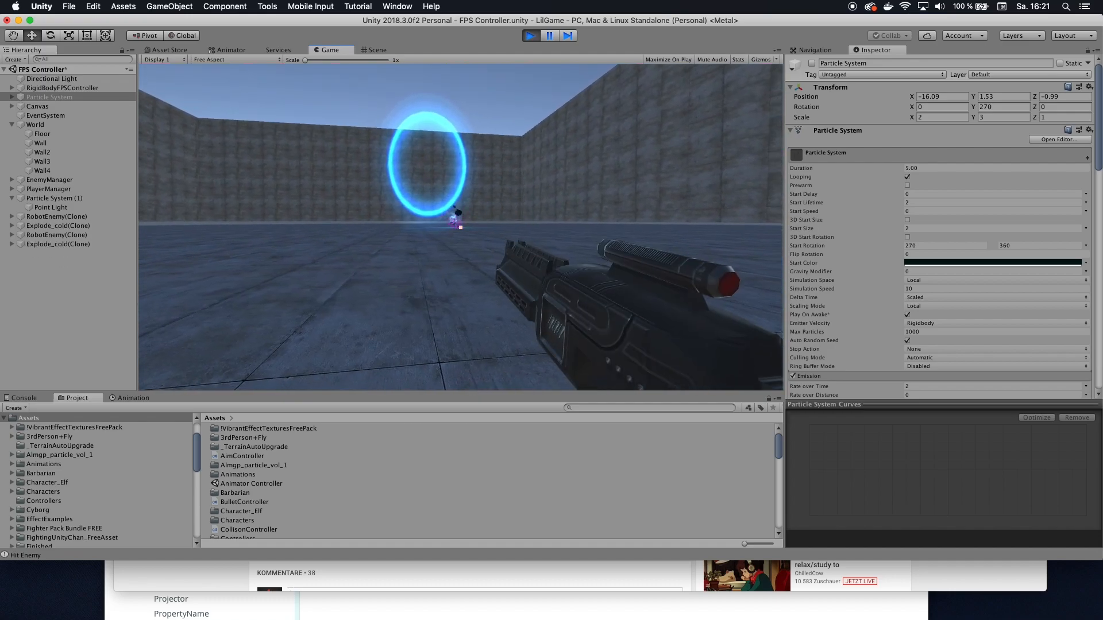
click(460, 227)
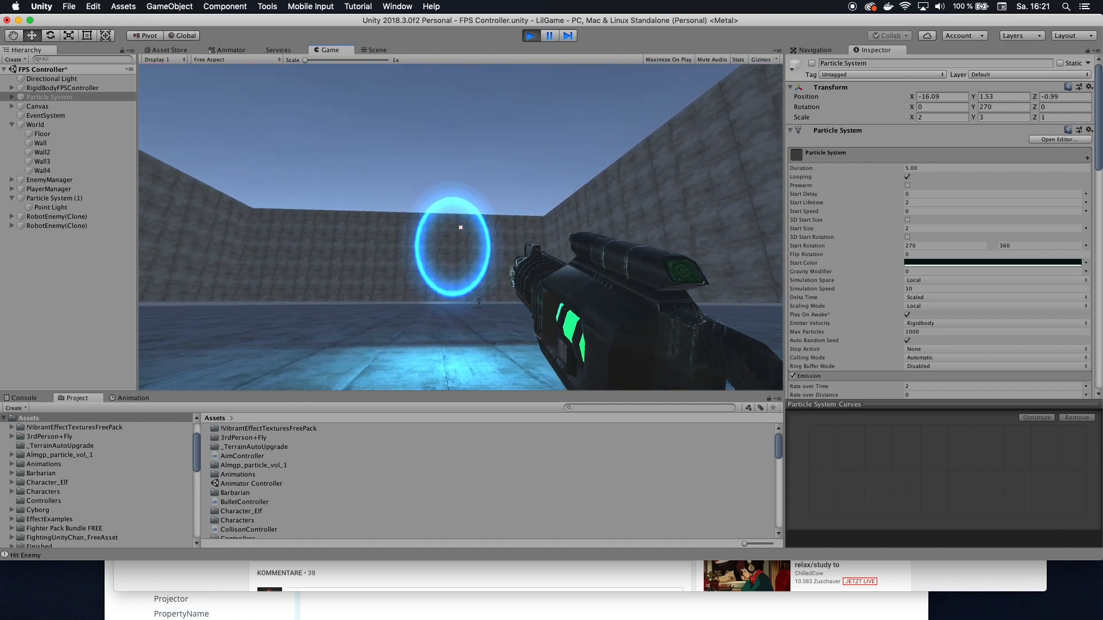
Walk the player back and forth toward the ring and shoot the robot again.
key(s)
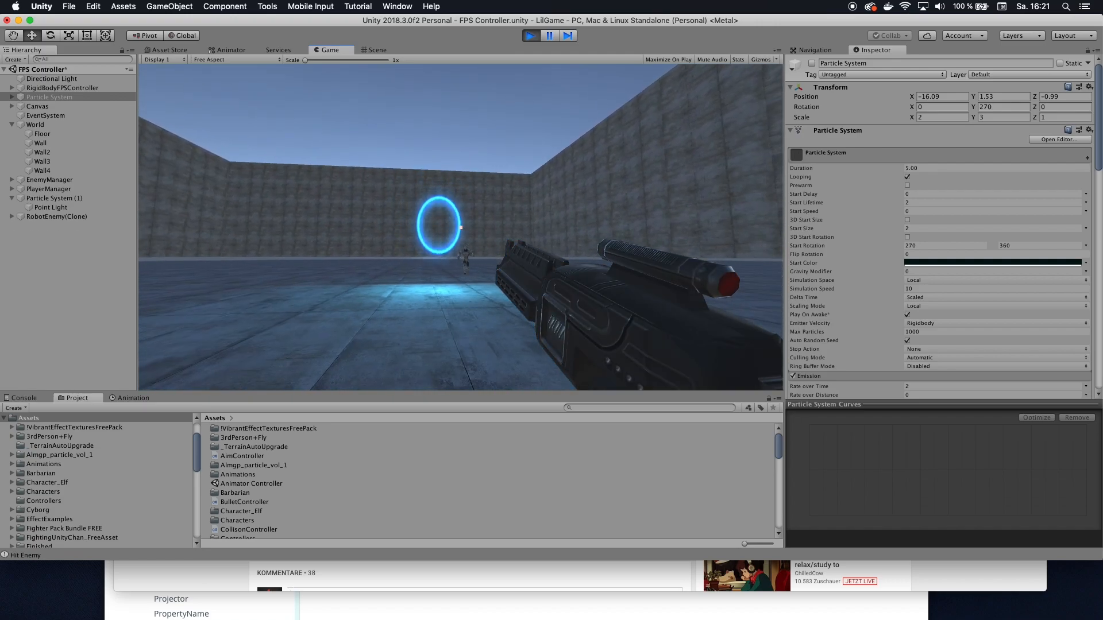
key(w)
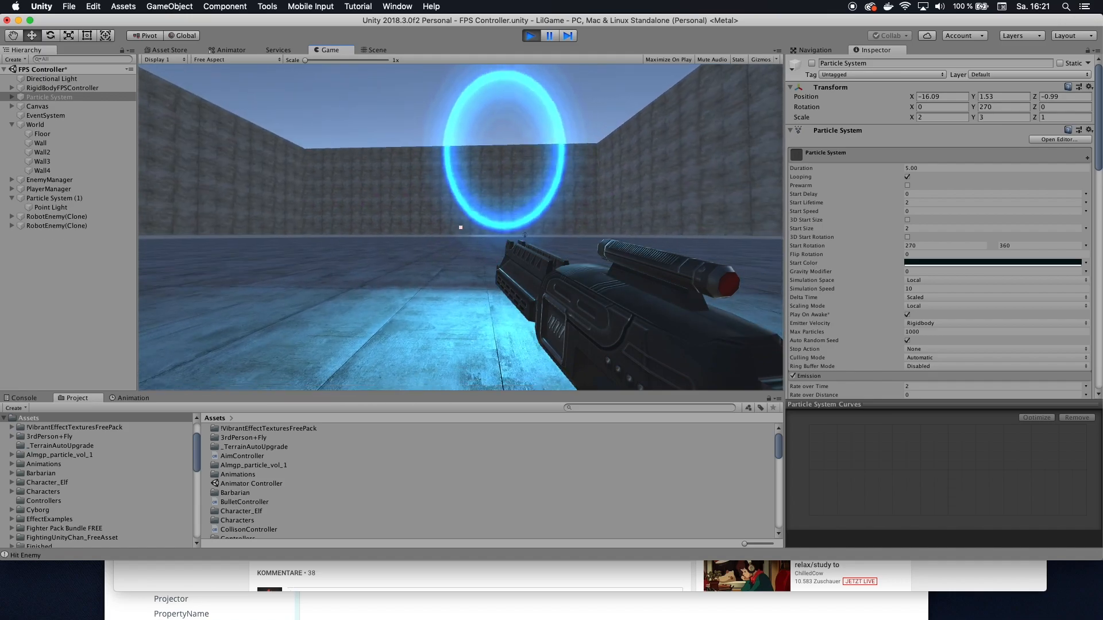
key(s)
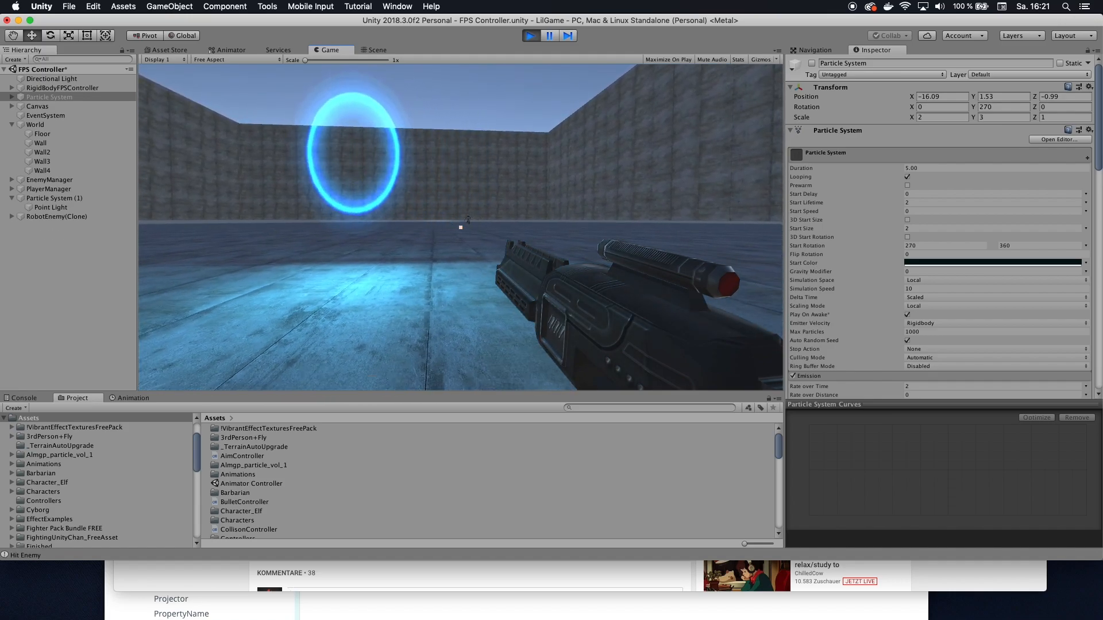
key(w)
click(461, 226)
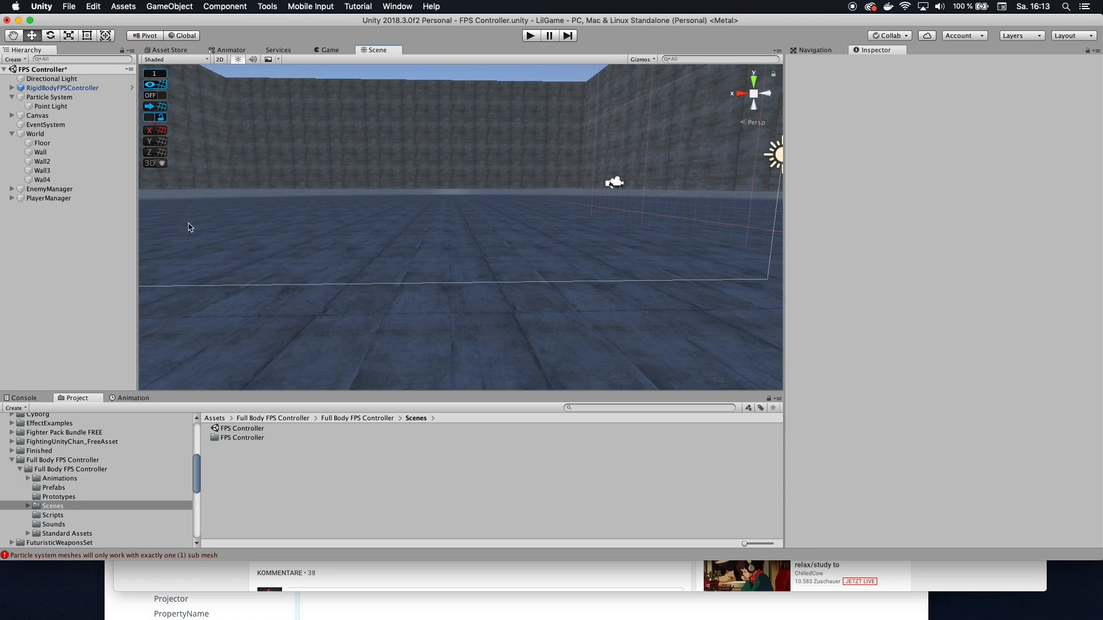
Create a new Particle System object from the Hierarchy's Effects menu.
right_click(58, 226)
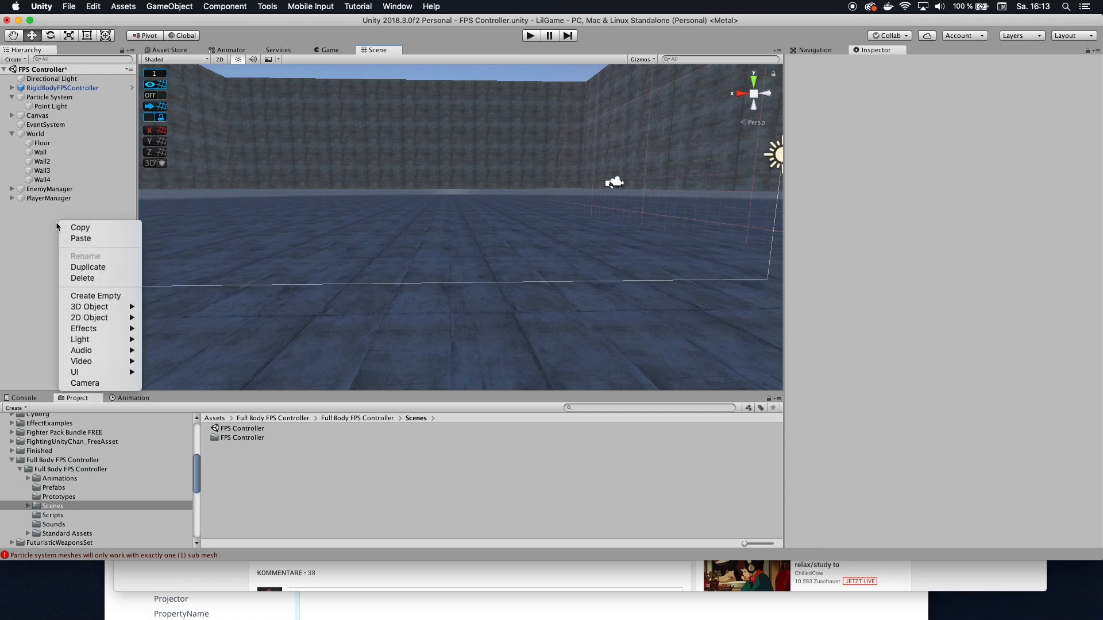
click(41, 225)
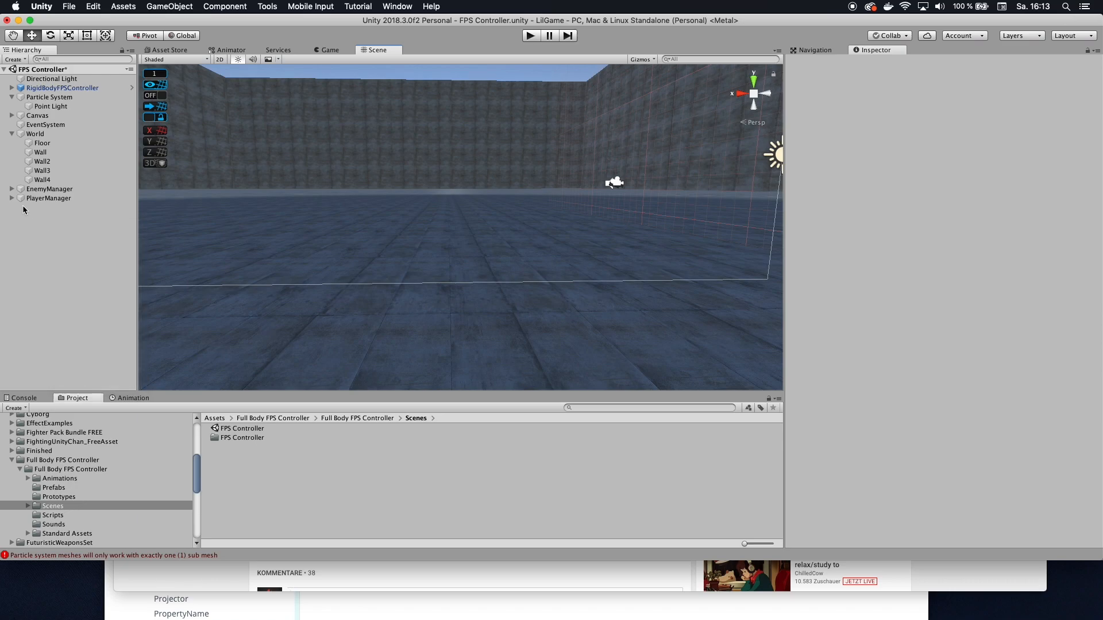
right_click(28, 214)
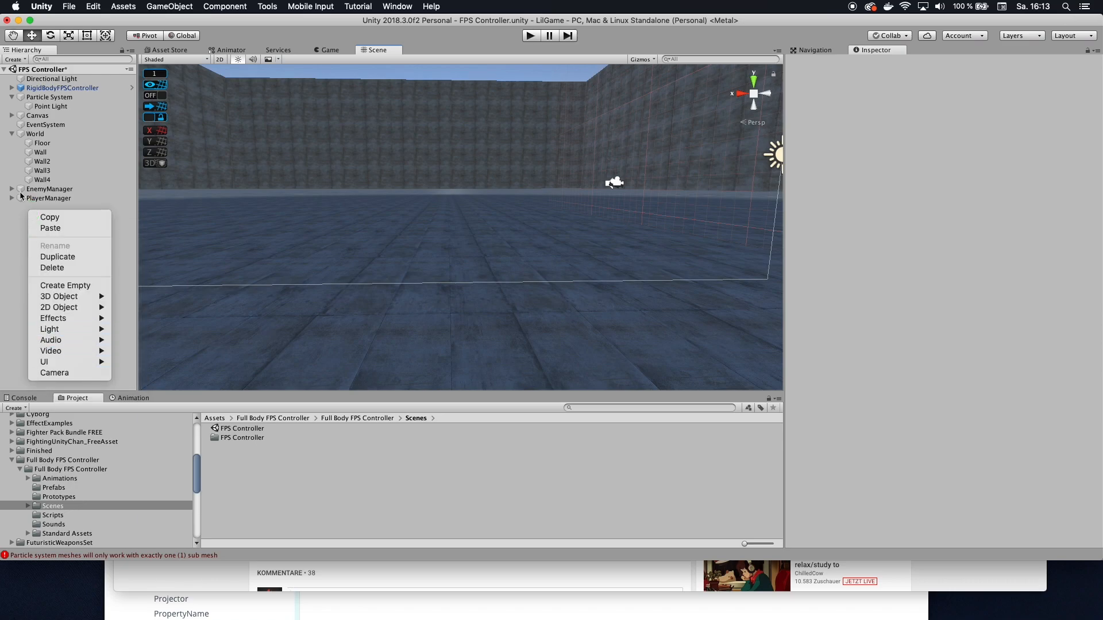
mouse_move(54, 318)
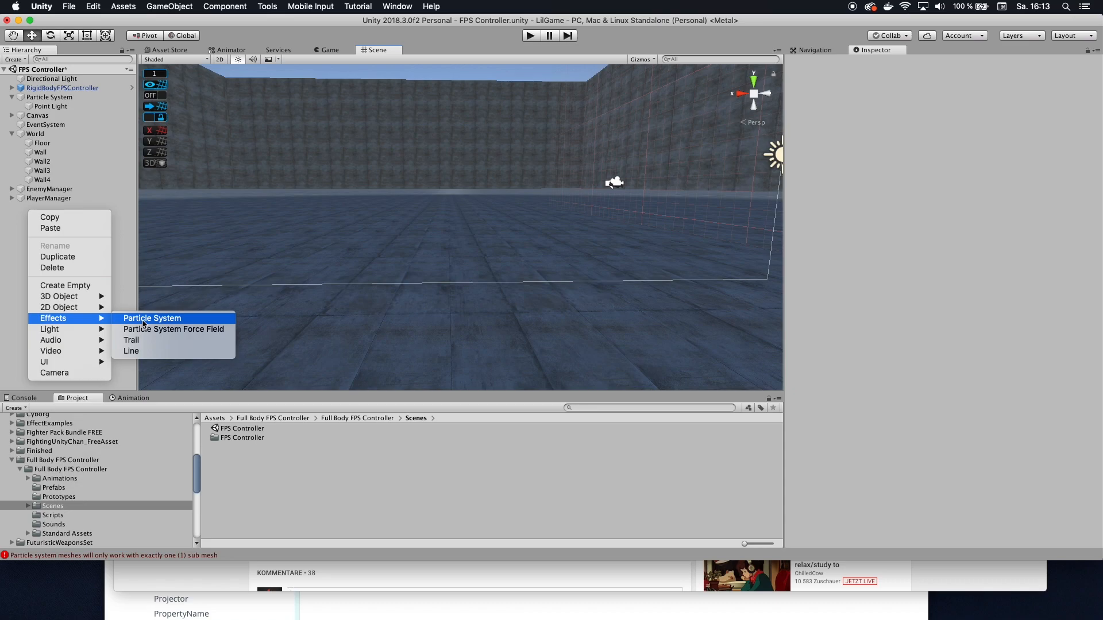
click(152, 318)
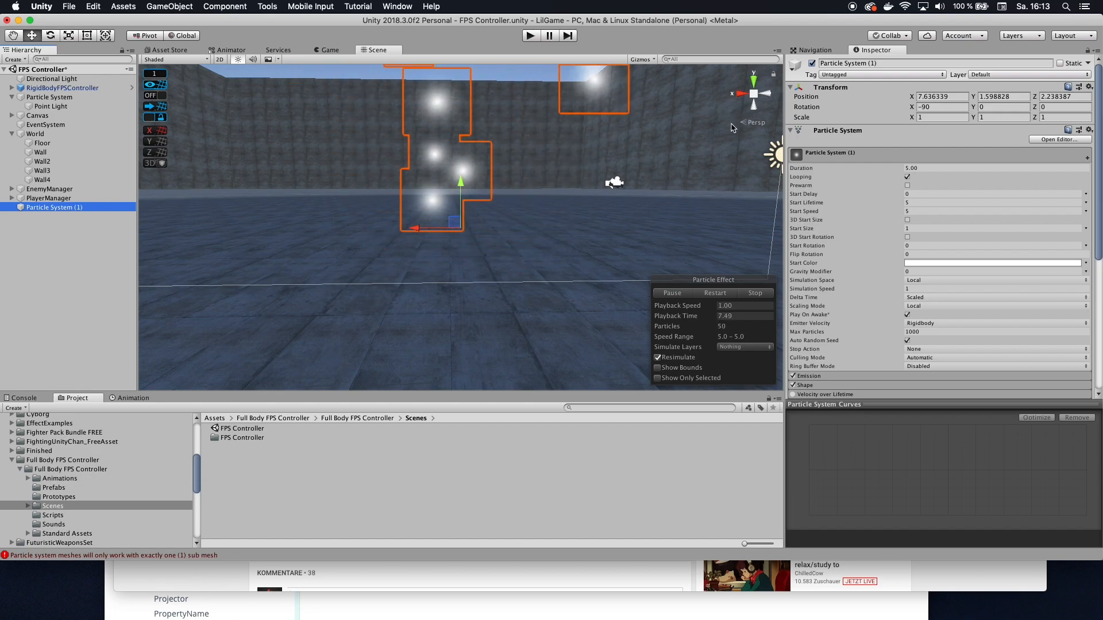
scroll(882, 276, down, 8)
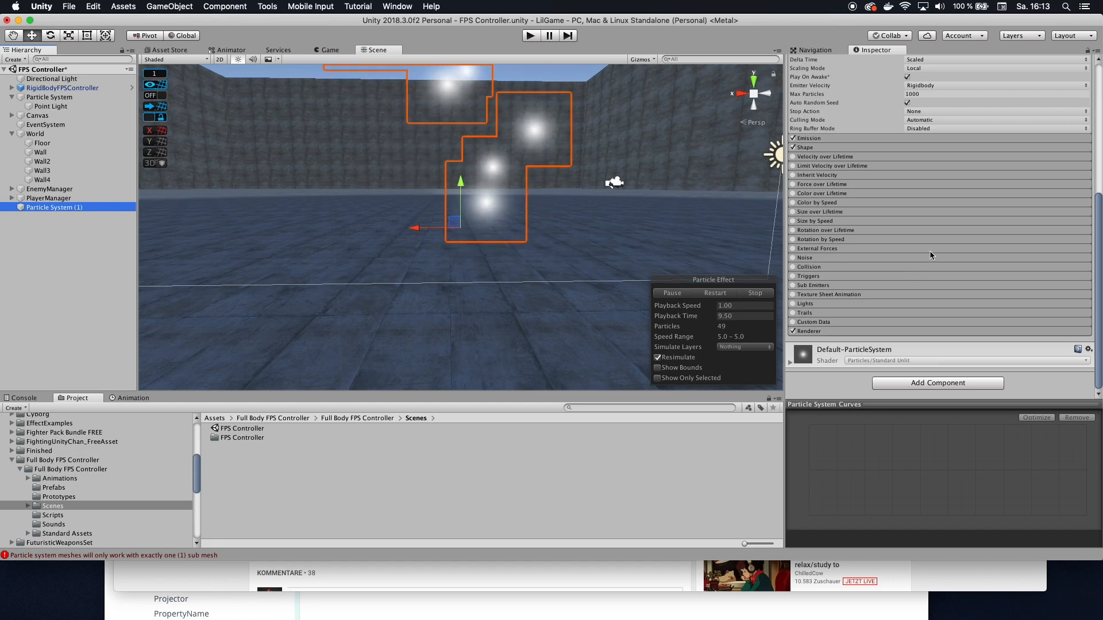
In the Renderer module, set Render Mode to Mesh using the Quad mesh.
click(828, 333)
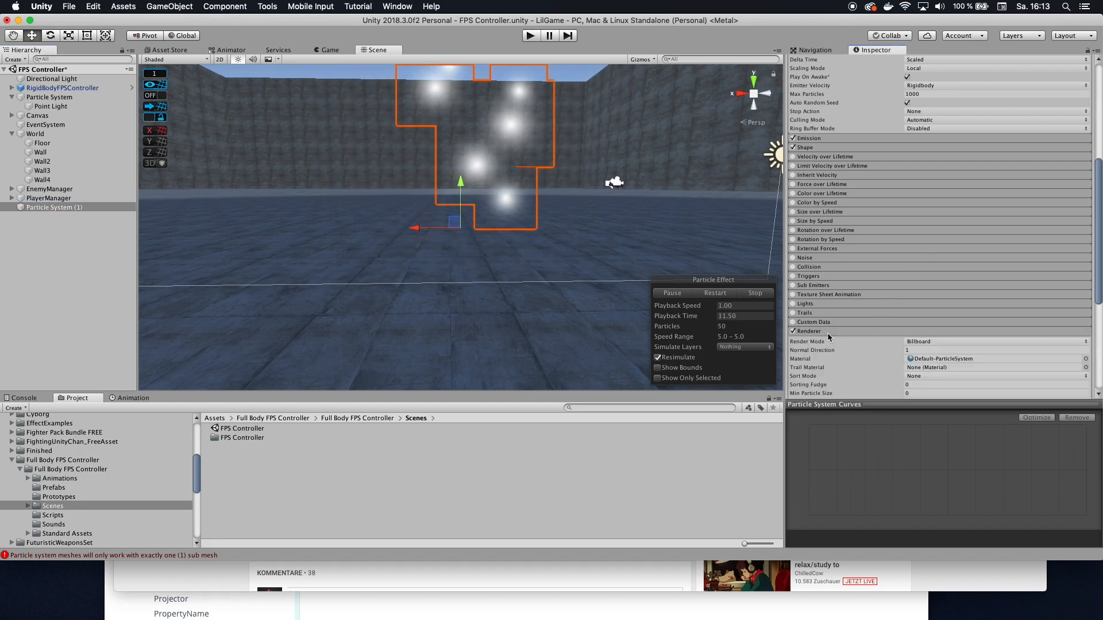
scroll(861, 276, down, 5)
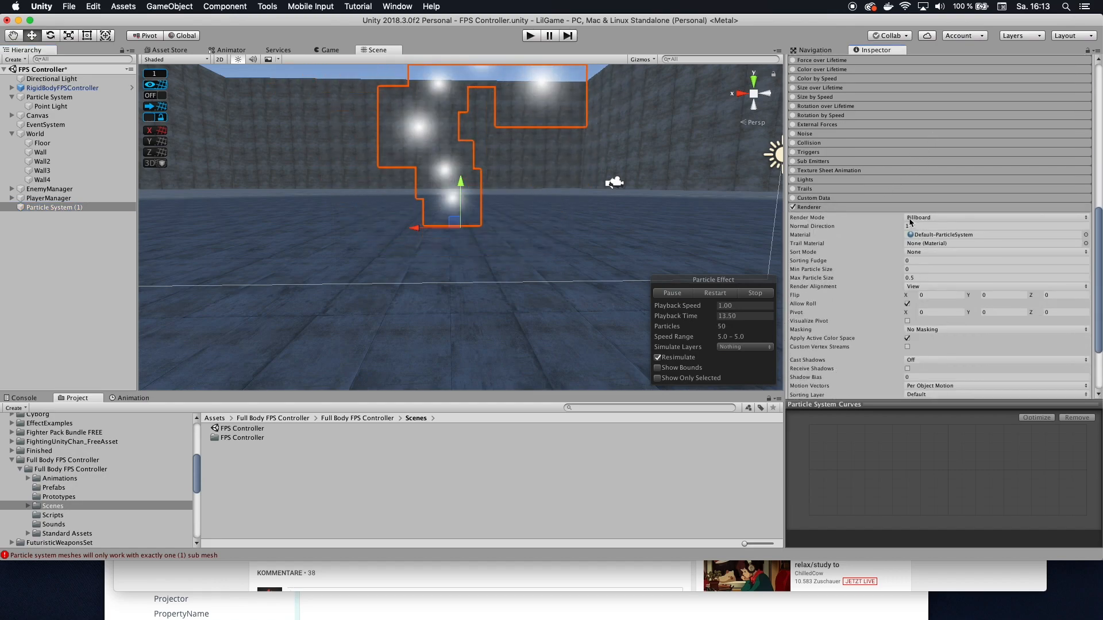
click(931, 217)
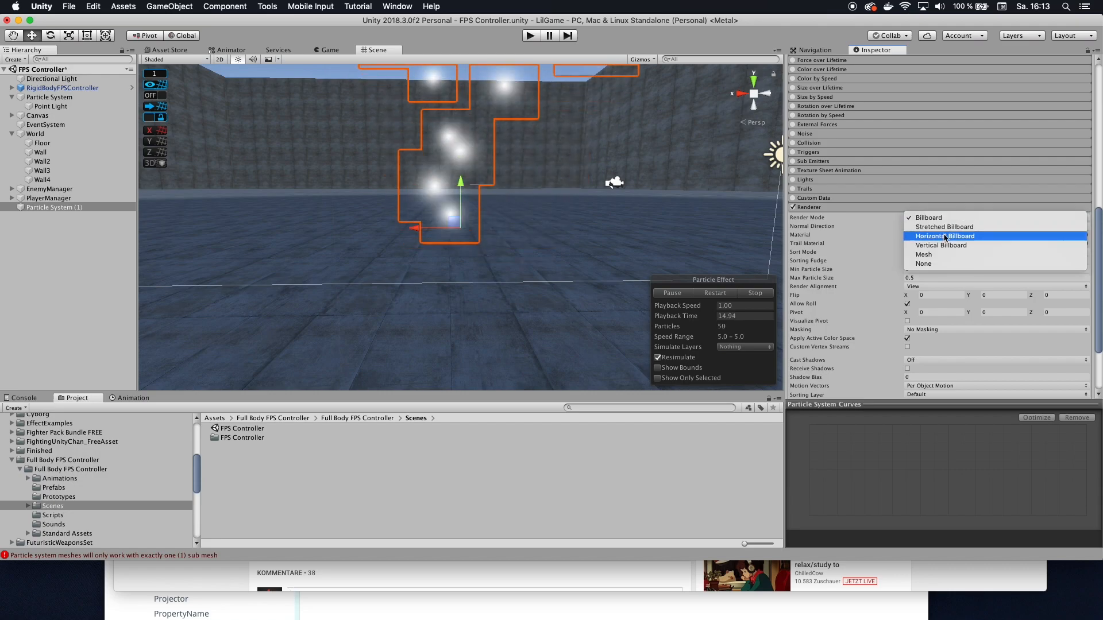
click(924, 255)
click(871, 228)
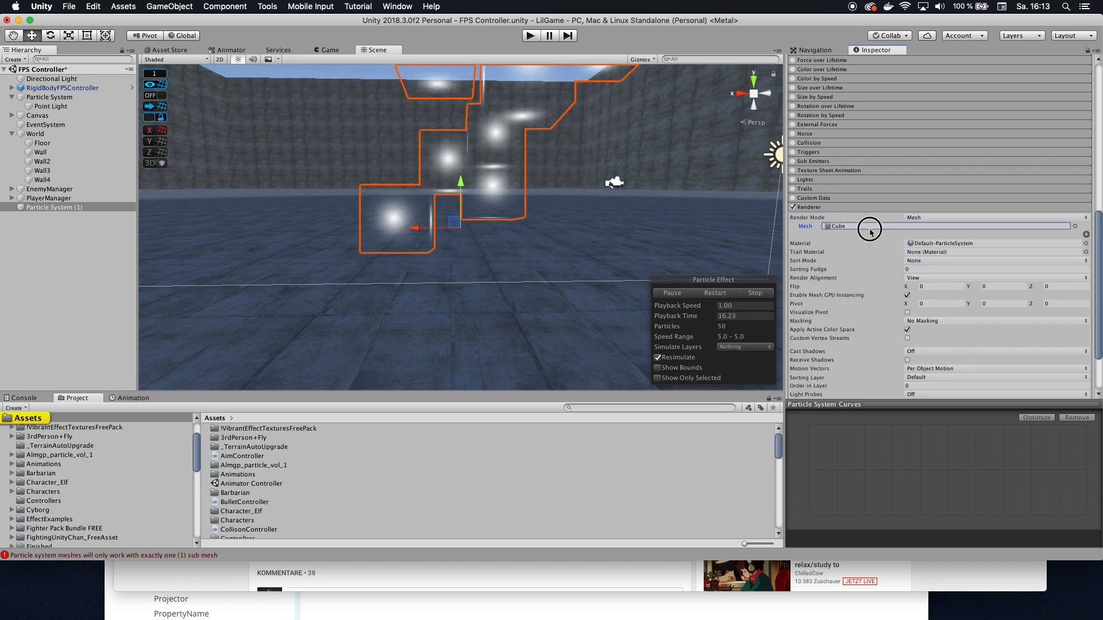
click(1074, 227)
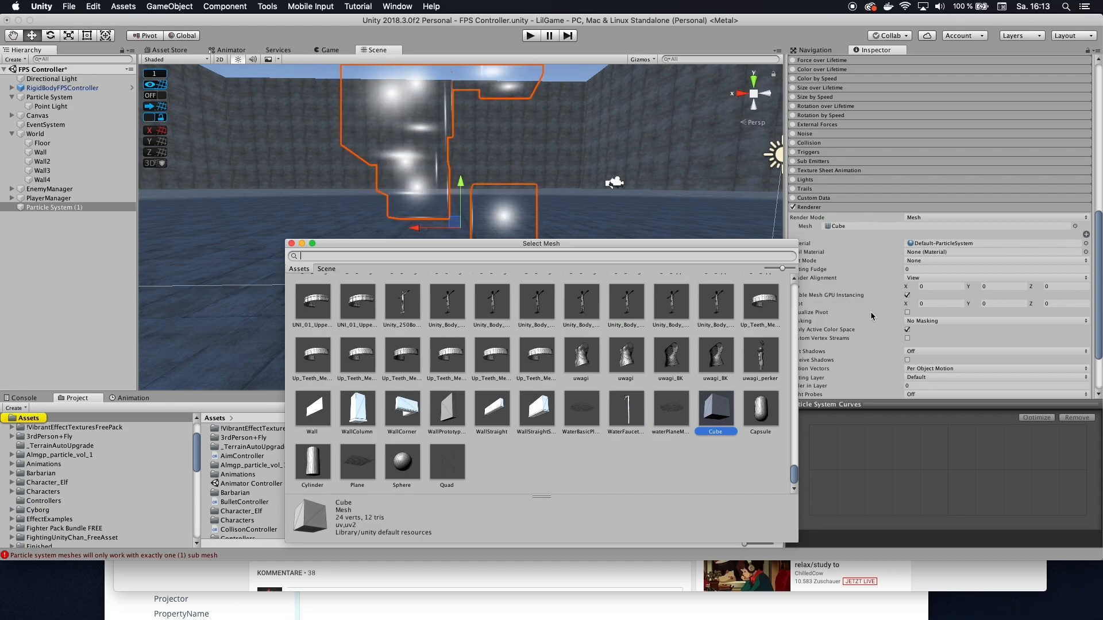
click(446, 465)
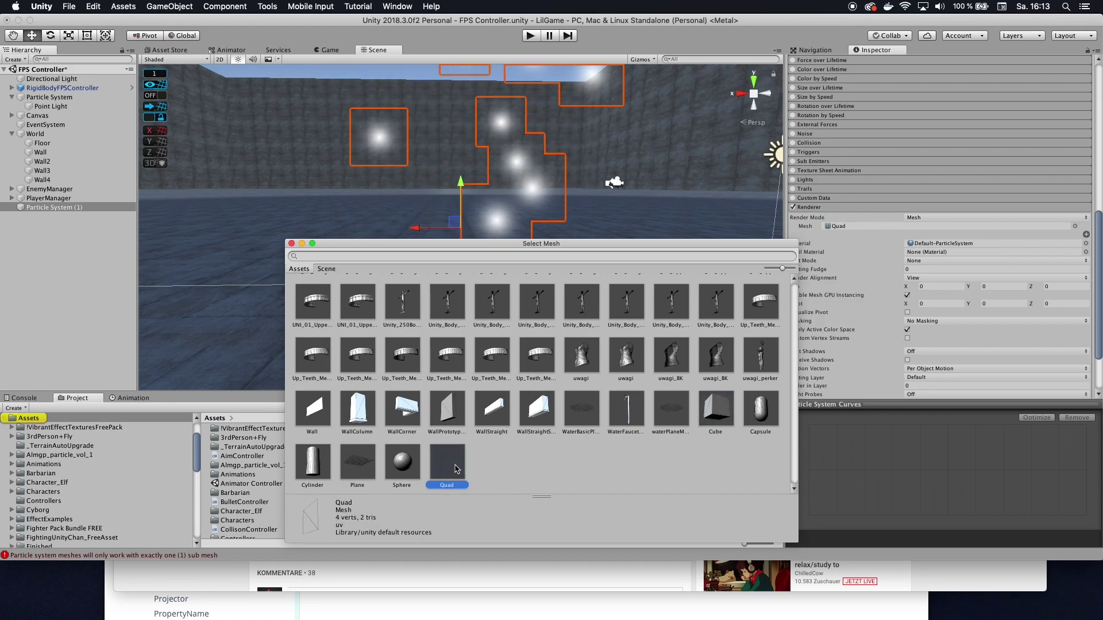
click(292, 244)
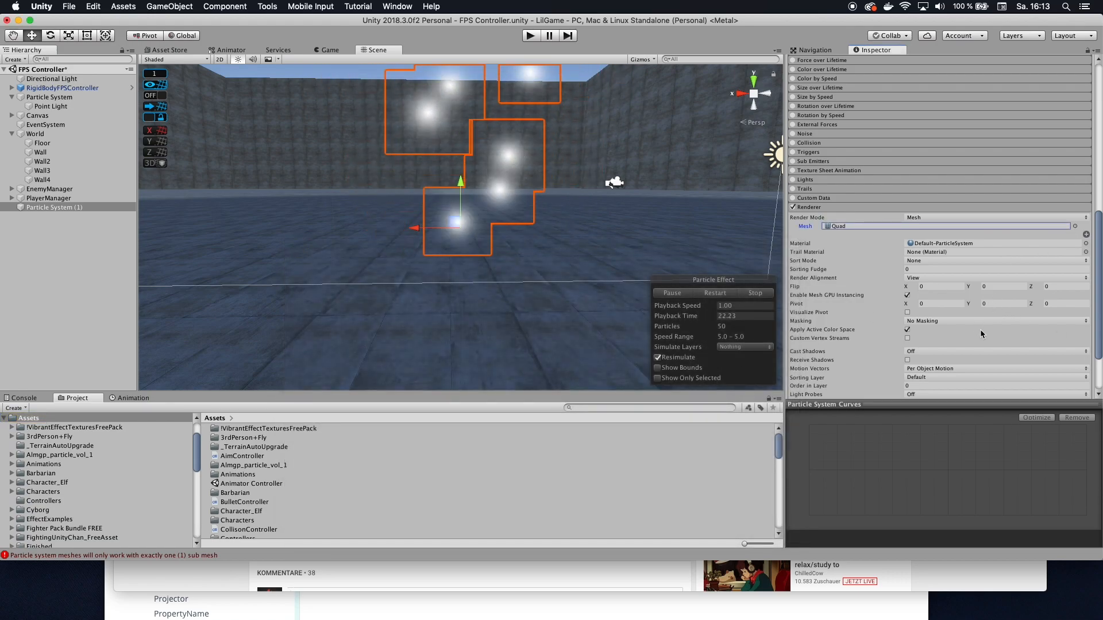
scroll(980, 329, down, 3)
Set the particle Render Alignment to World.
click(927, 231)
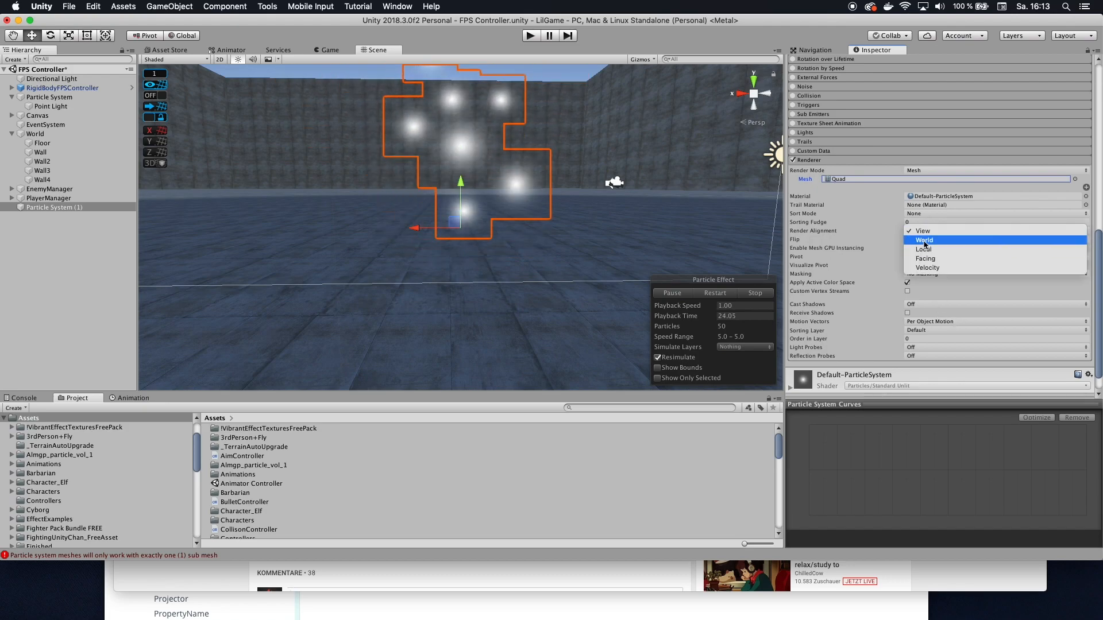
click(924, 240)
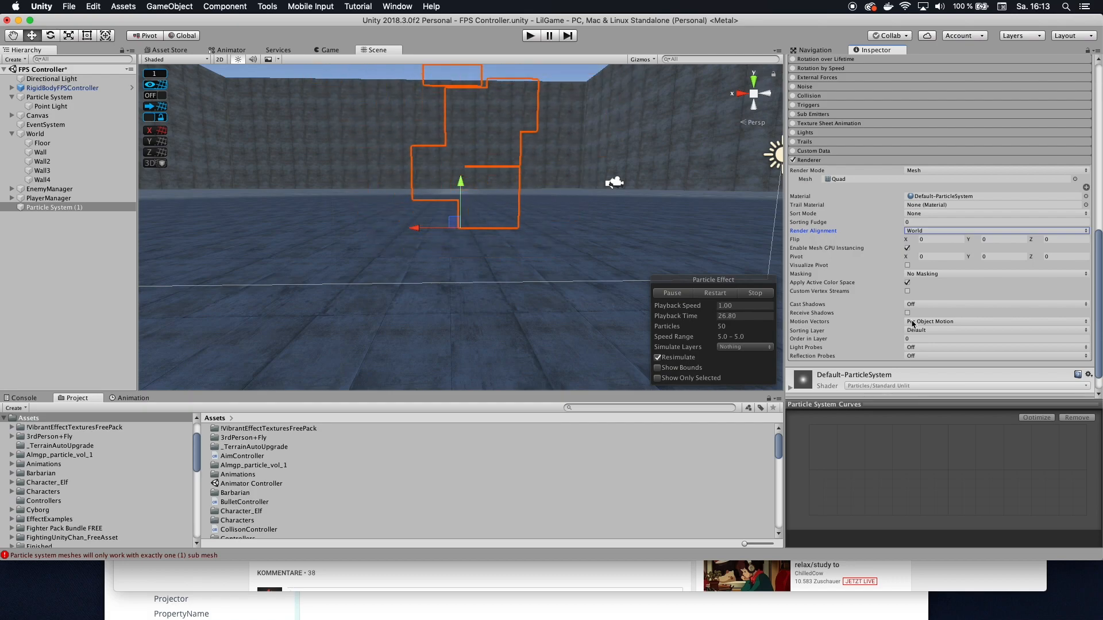
scroll(911, 323, down, 1)
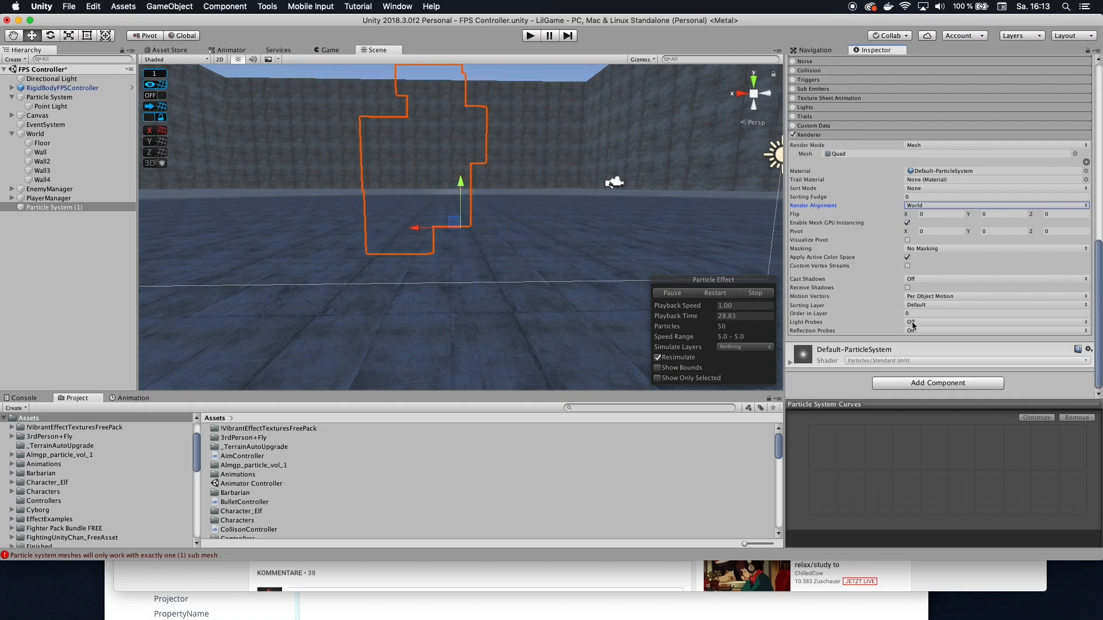
Assign the ring_red material to the particle system so particles render as glowing rings.
click(1085, 171)
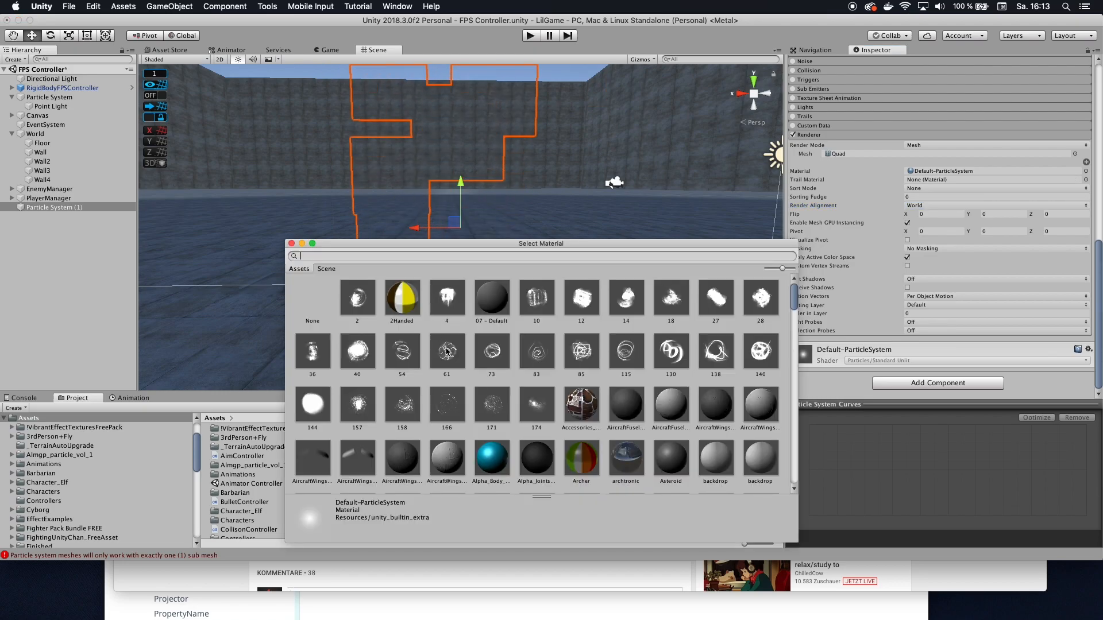
scroll(446, 352, down, 5)
scroll(446, 348, up, 5)
scroll(447, 349, up, 3)
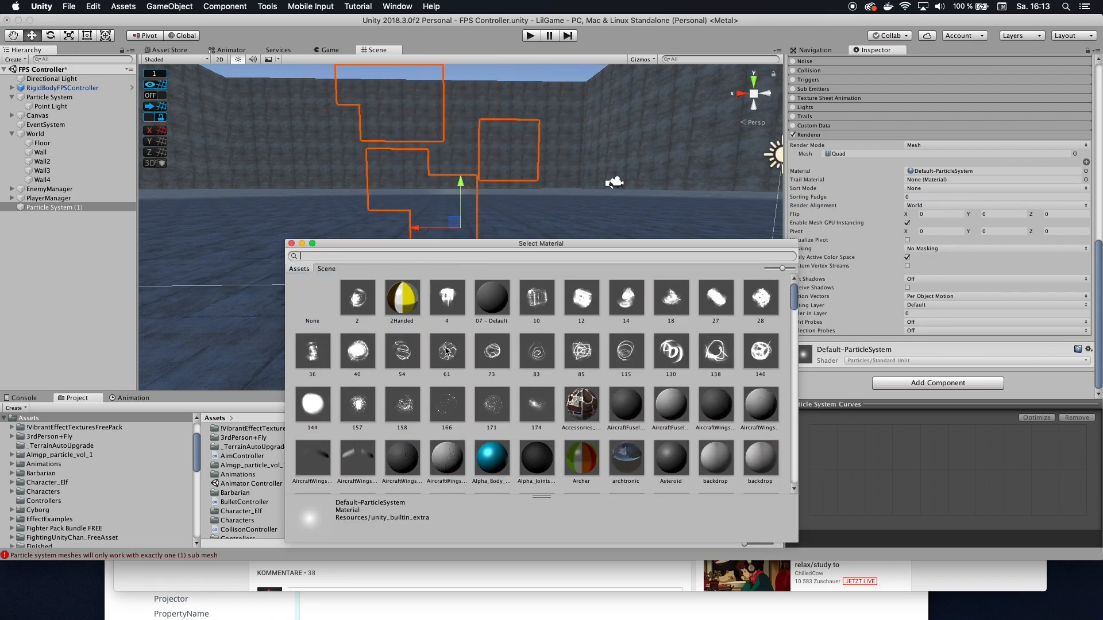
scroll(447, 352, down, 10)
scroll(446, 351, down, 5)
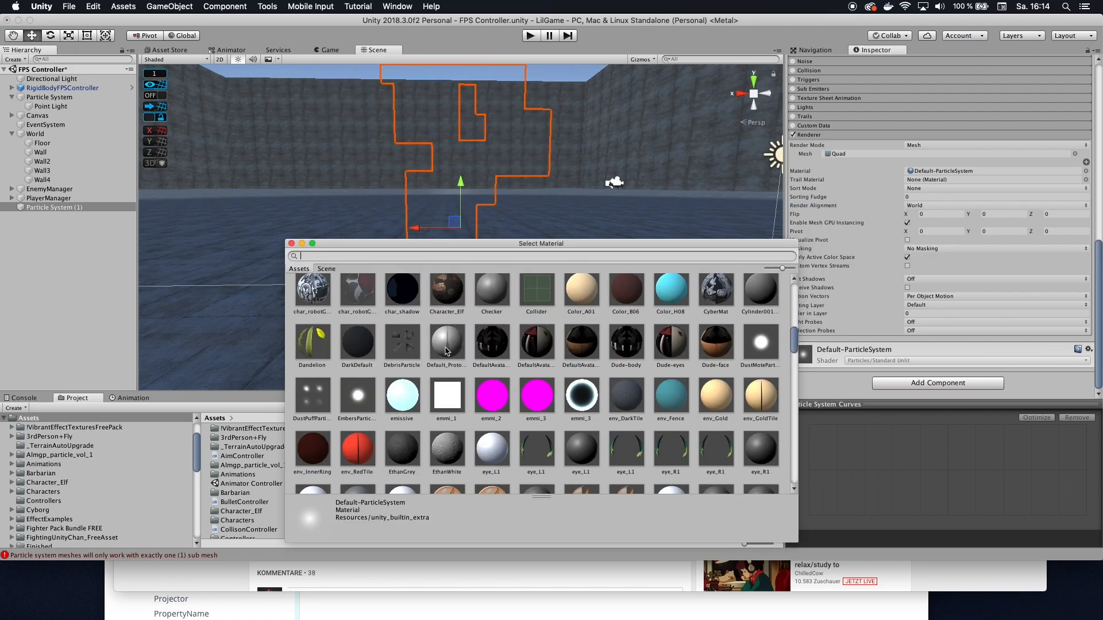
scroll(447, 349, down, 2)
scroll(439, 358, down, 3)
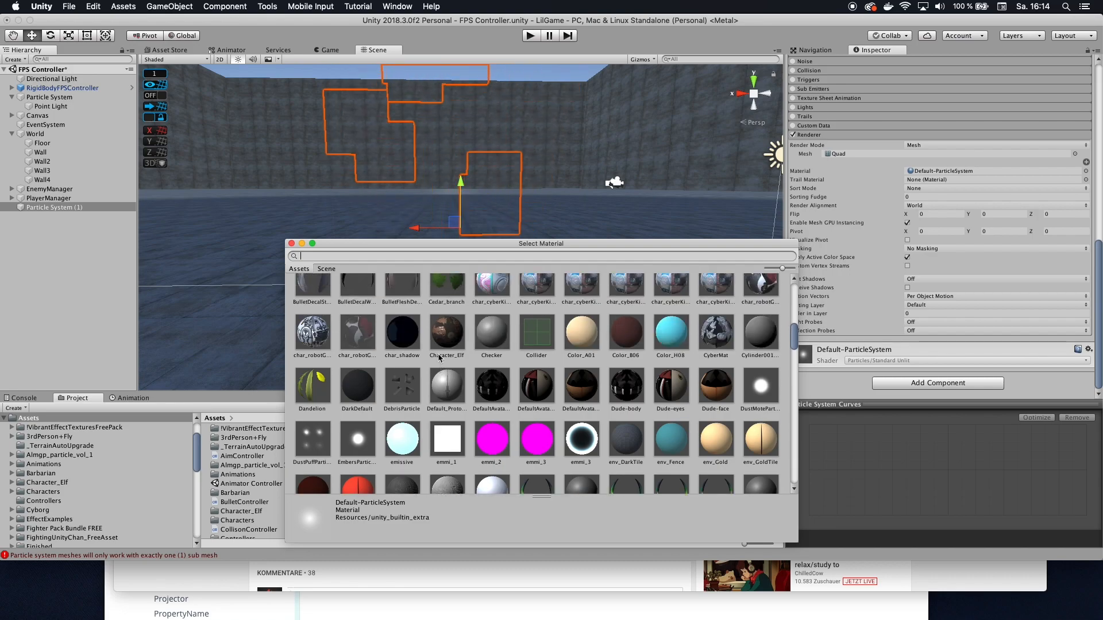
scroll(440, 358, down, 3)
scroll(440, 358, up, 3)
scroll(440, 358, down, 5)
scroll(439, 358, down, 3)
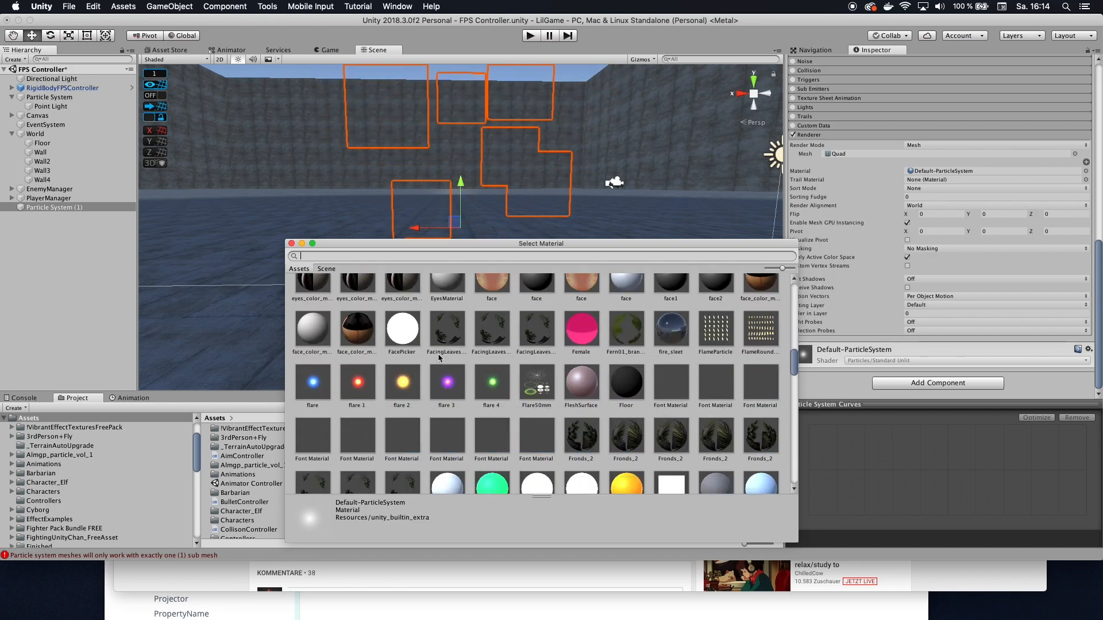
scroll(440, 357, down, 3)
scroll(439, 358, down, 4)
scroll(439, 358, down, 4)
scroll(440, 357, down, 3)
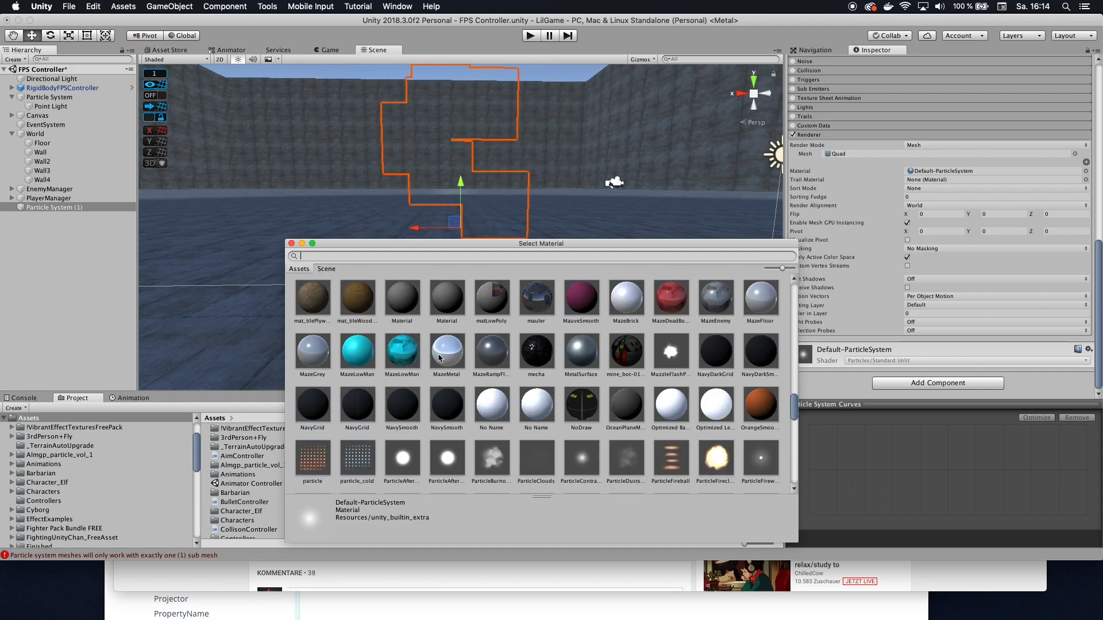
scroll(440, 357, down, 3)
scroll(475, 354, down, 3)
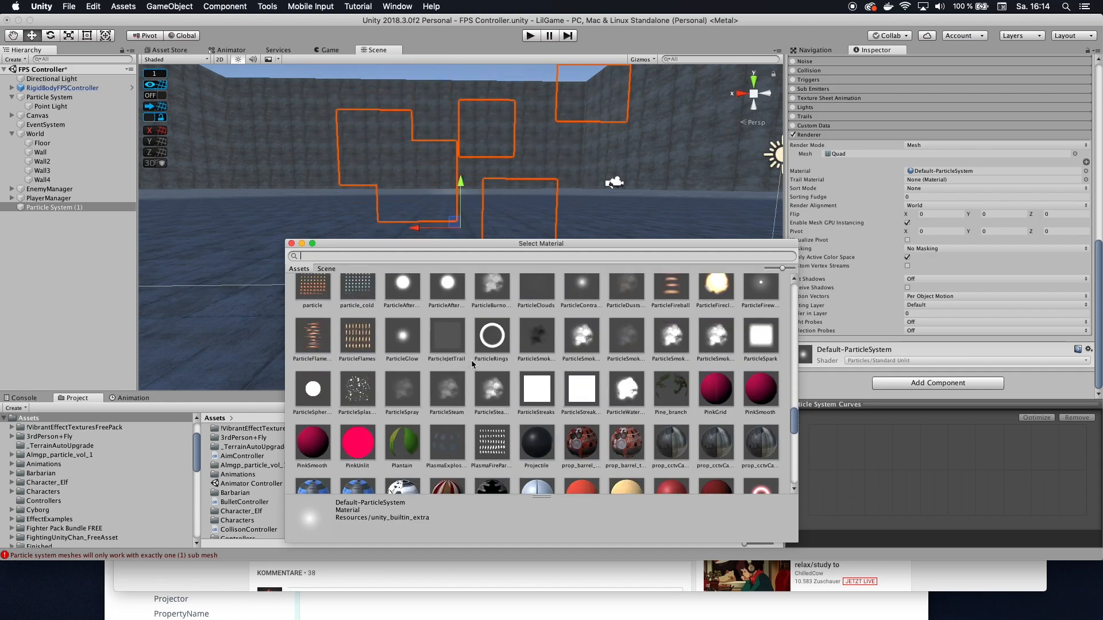
scroll(471, 360, down, 4)
scroll(472, 359, up, 3)
scroll(472, 366, down, 2)
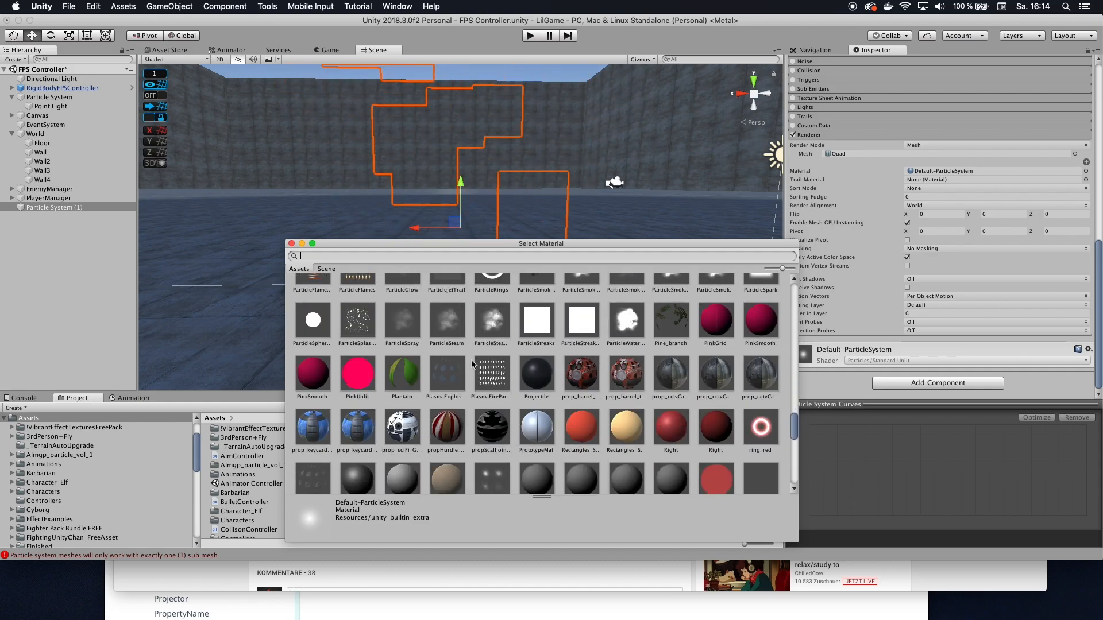
scroll(603, 397, down, 1)
click(761, 404)
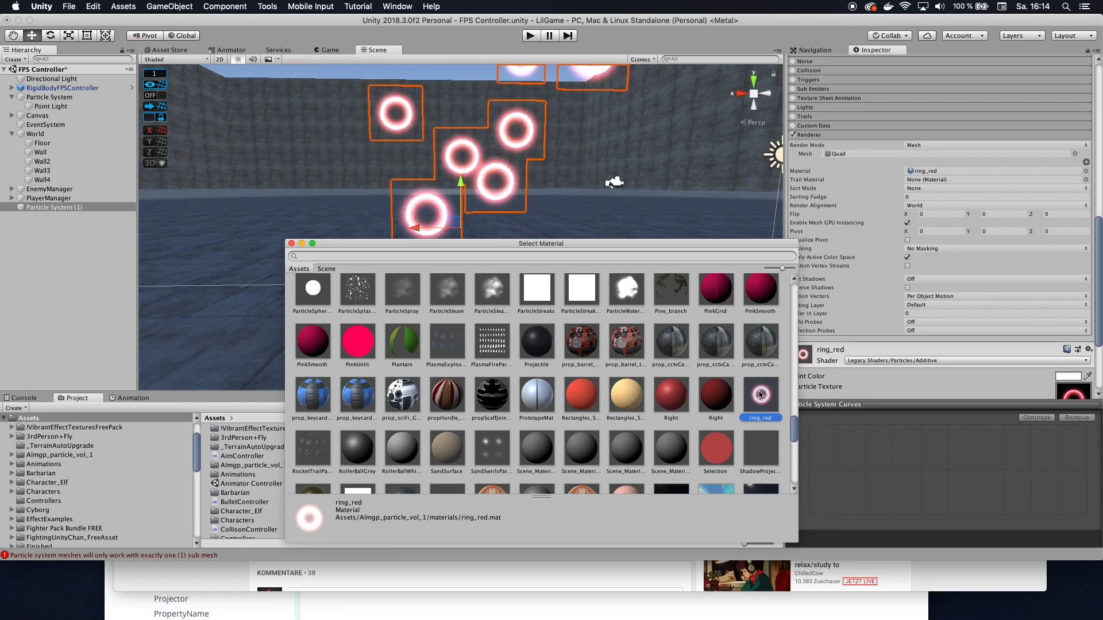
scroll(580, 387, up, 5)
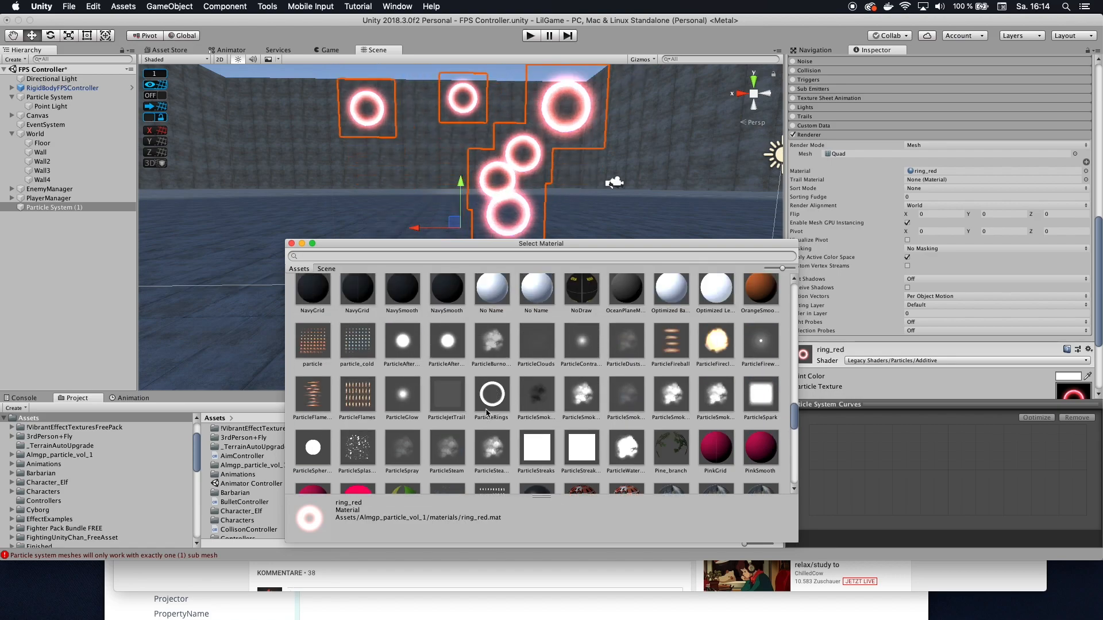
scroll(579, 419, down, 5)
scroll(579, 420, down, 3)
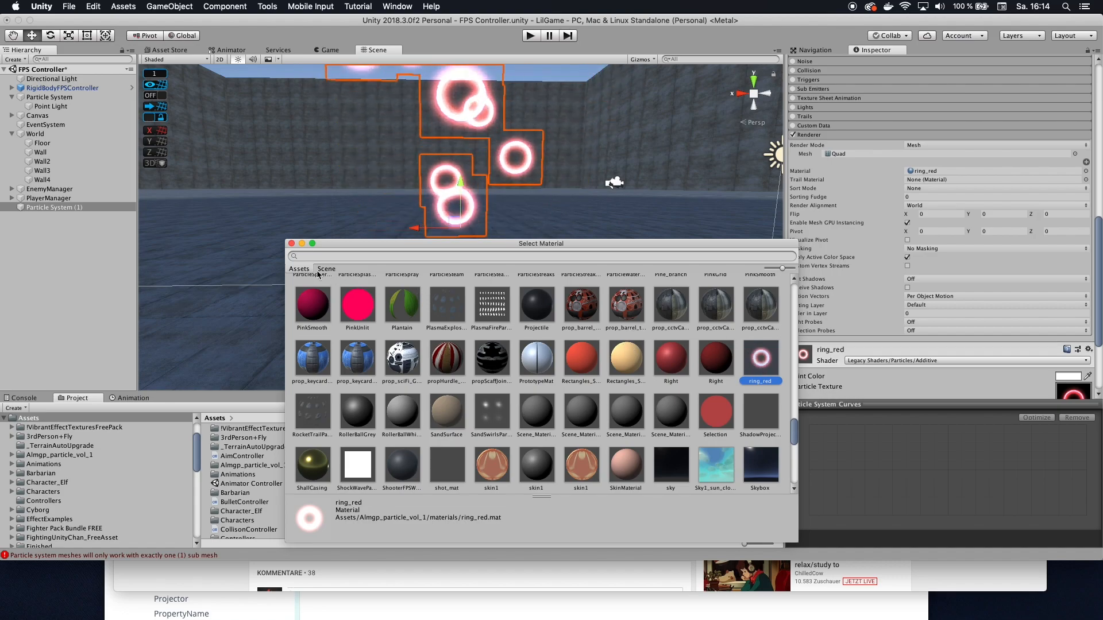
Set Emission Rate over Time to 2, Start Speed to 0, and disable the Shape module.
click(291, 244)
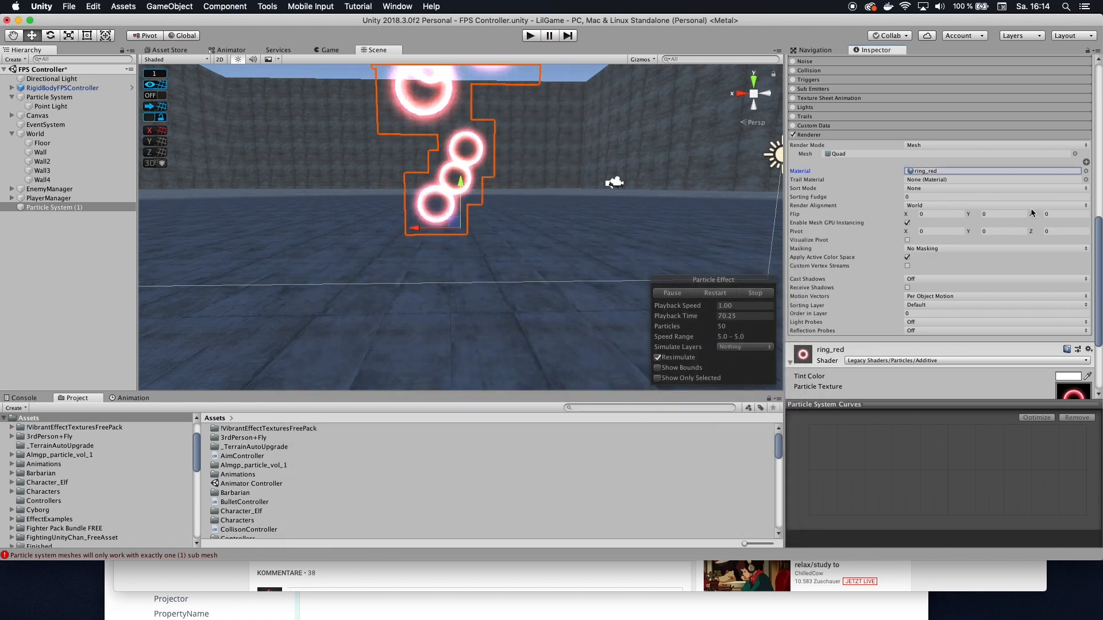
scroll(1007, 213, up, 5)
click(932, 235)
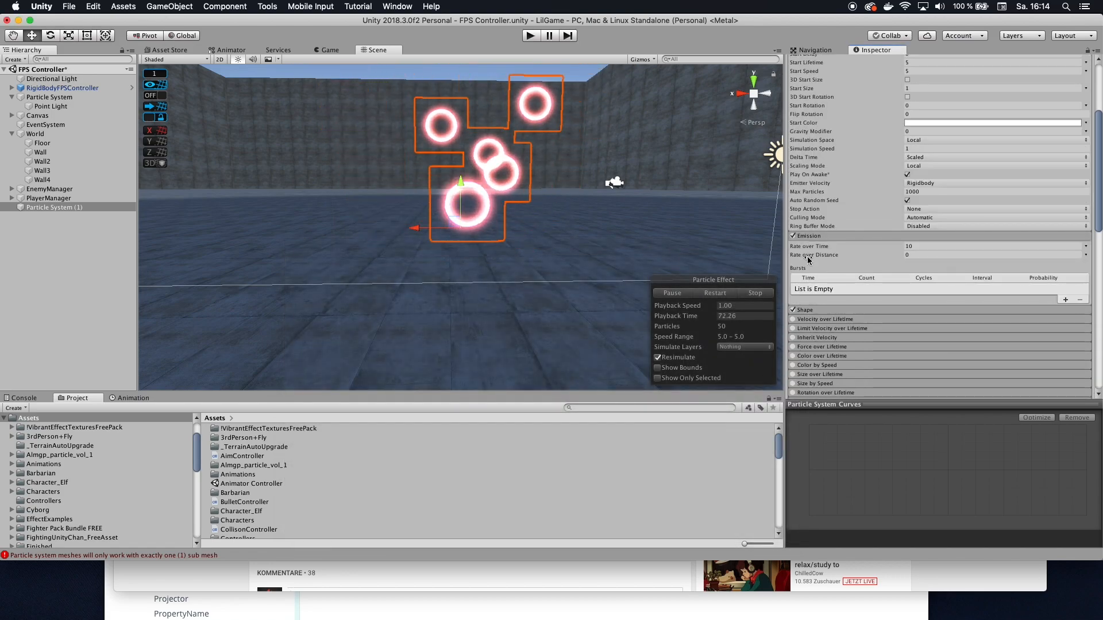
click(932, 245)
text(2)
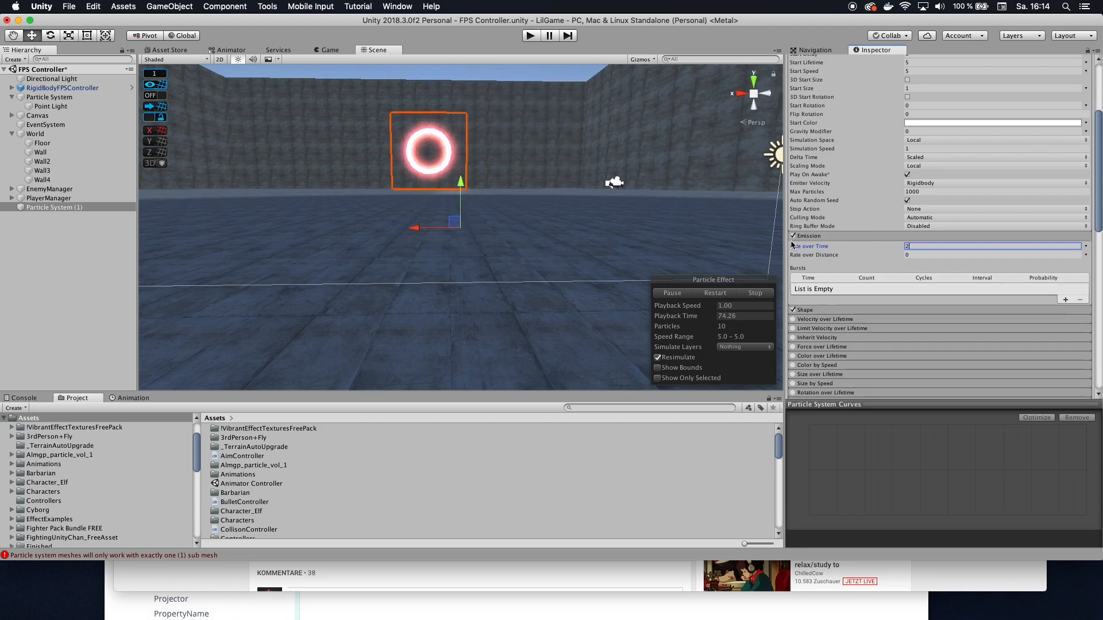
scroll(926, 252, up, 3)
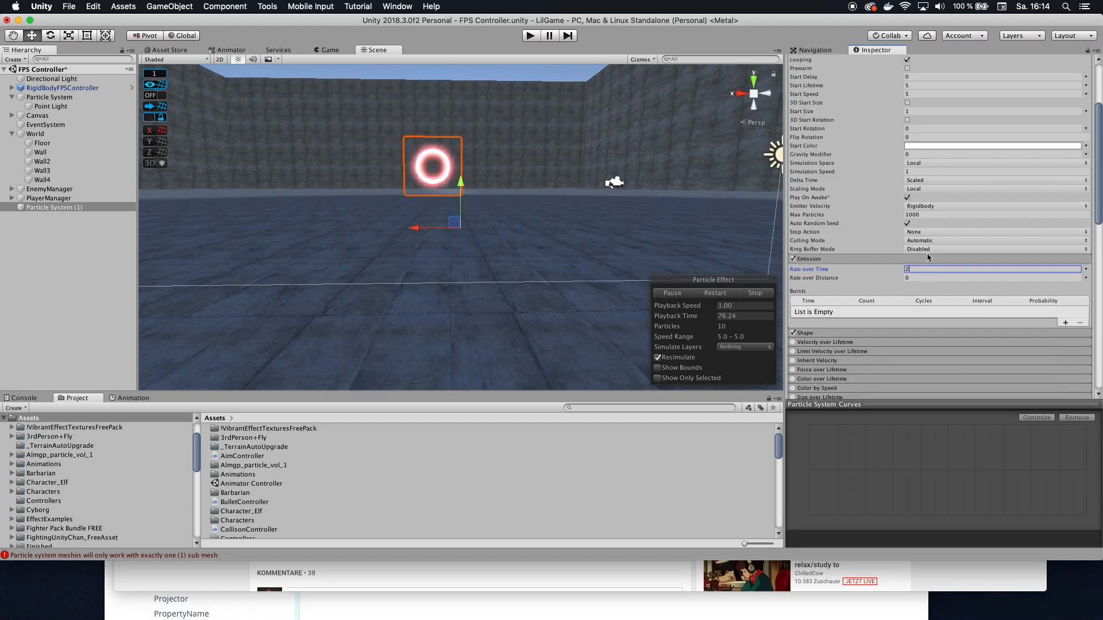
scroll(927, 252, up, 3)
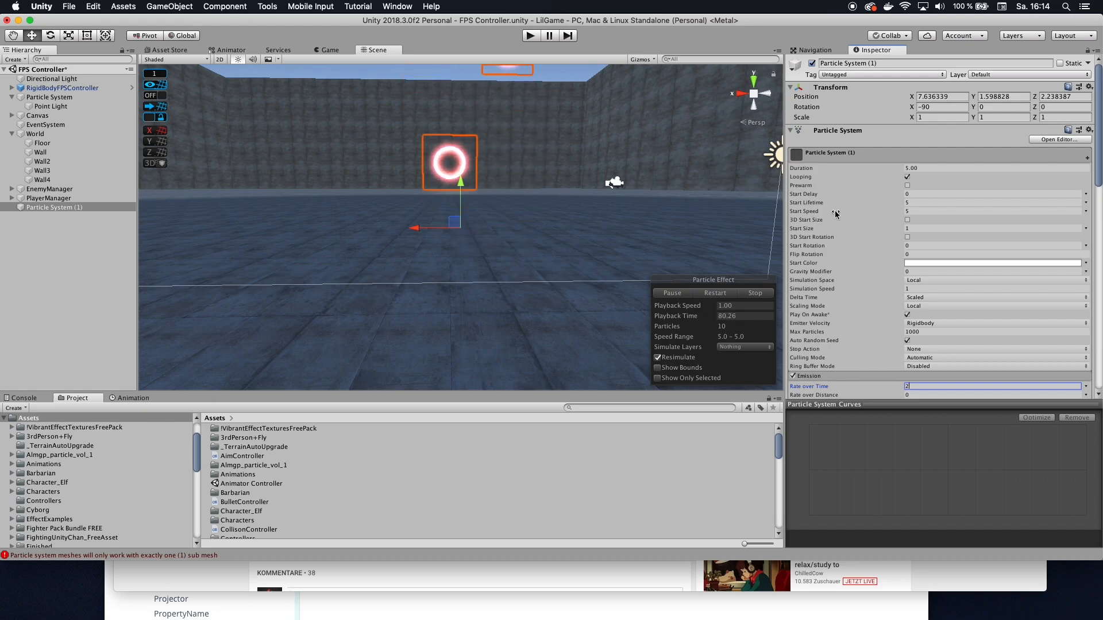
click(991, 211)
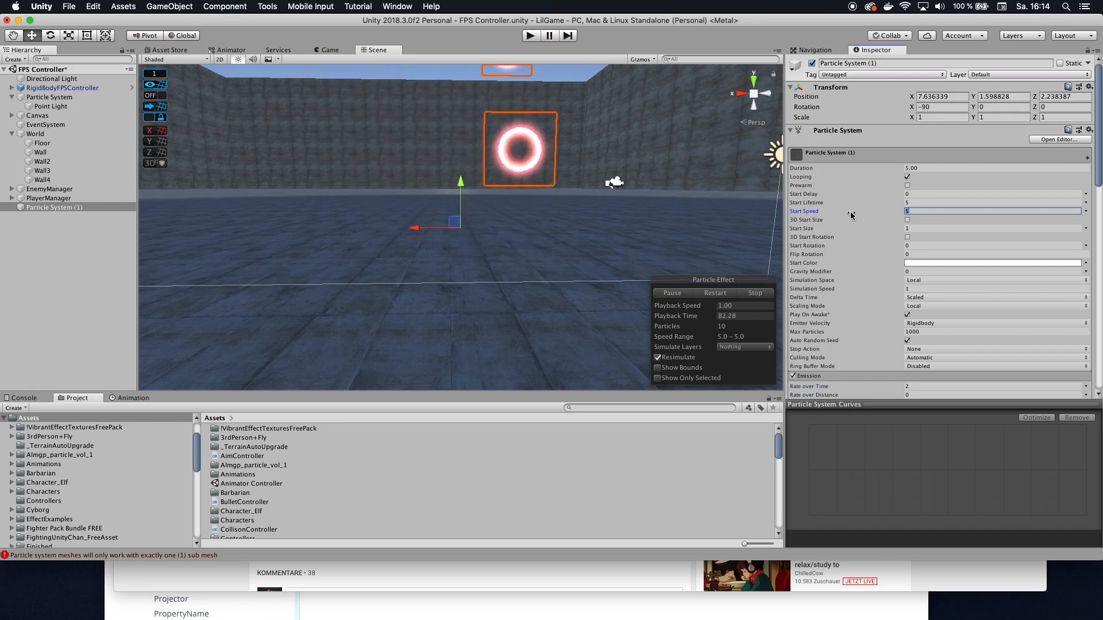
text(0)
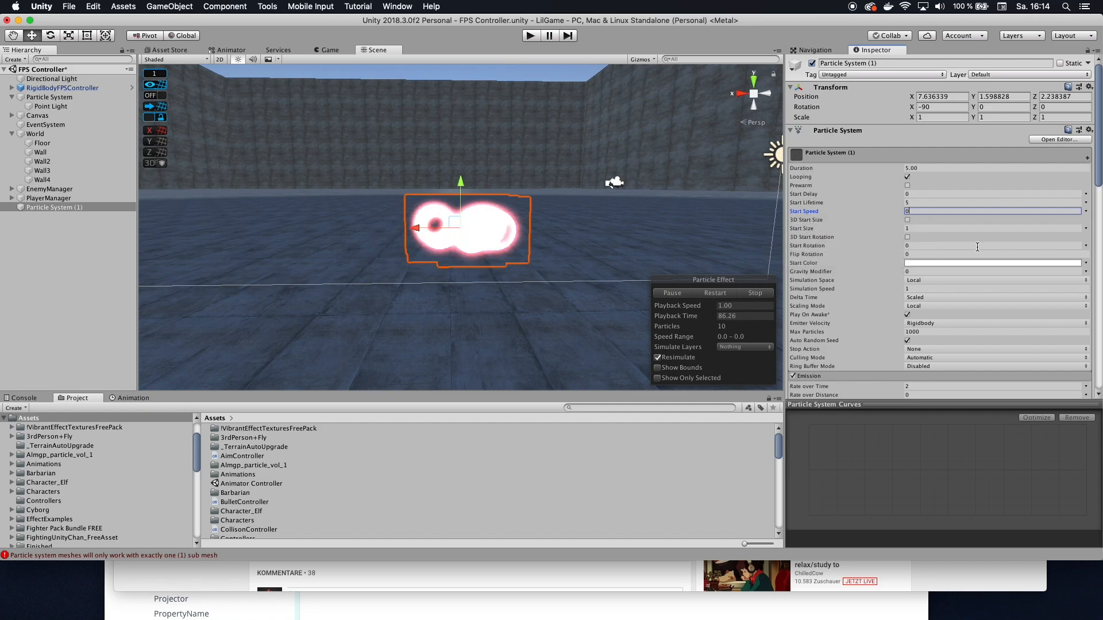
scroll(948, 250, down, 4)
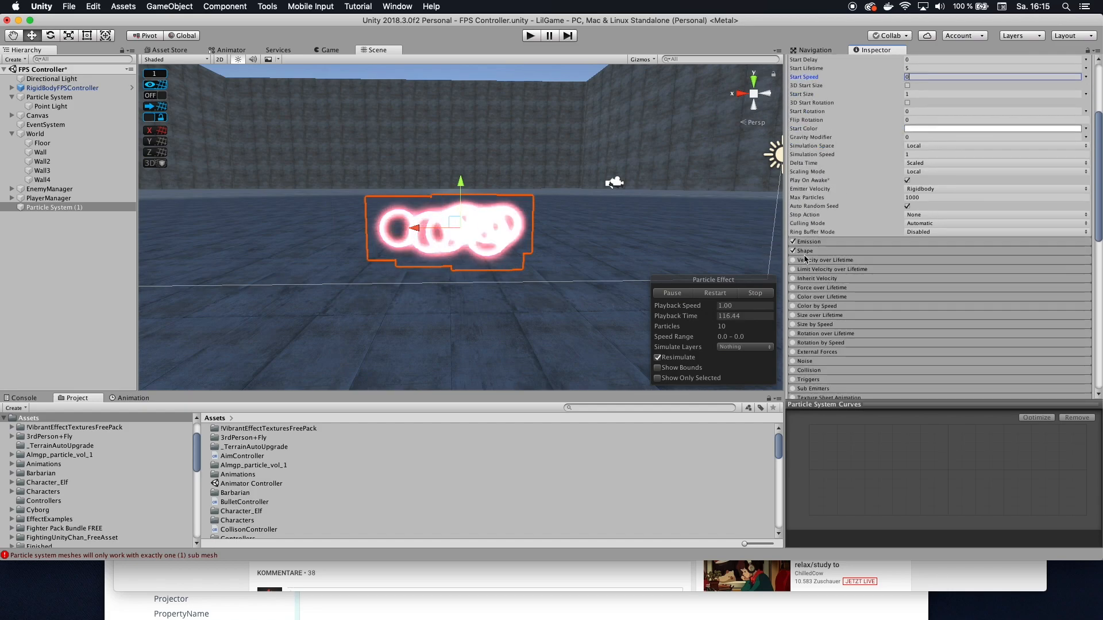
click(794, 251)
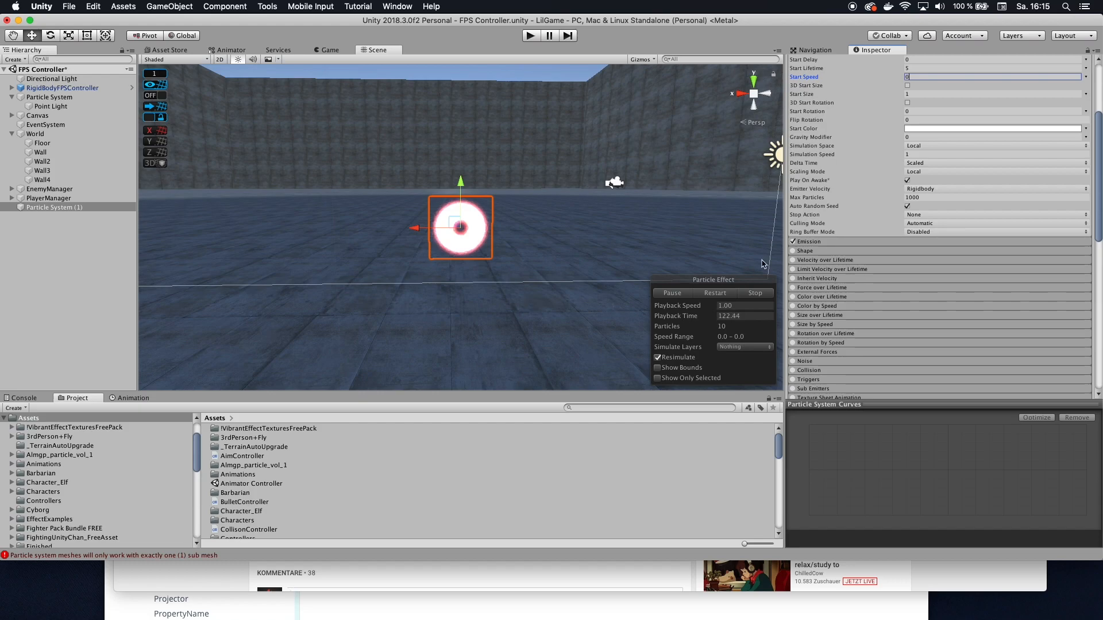
scroll(994, 284, down, 3)
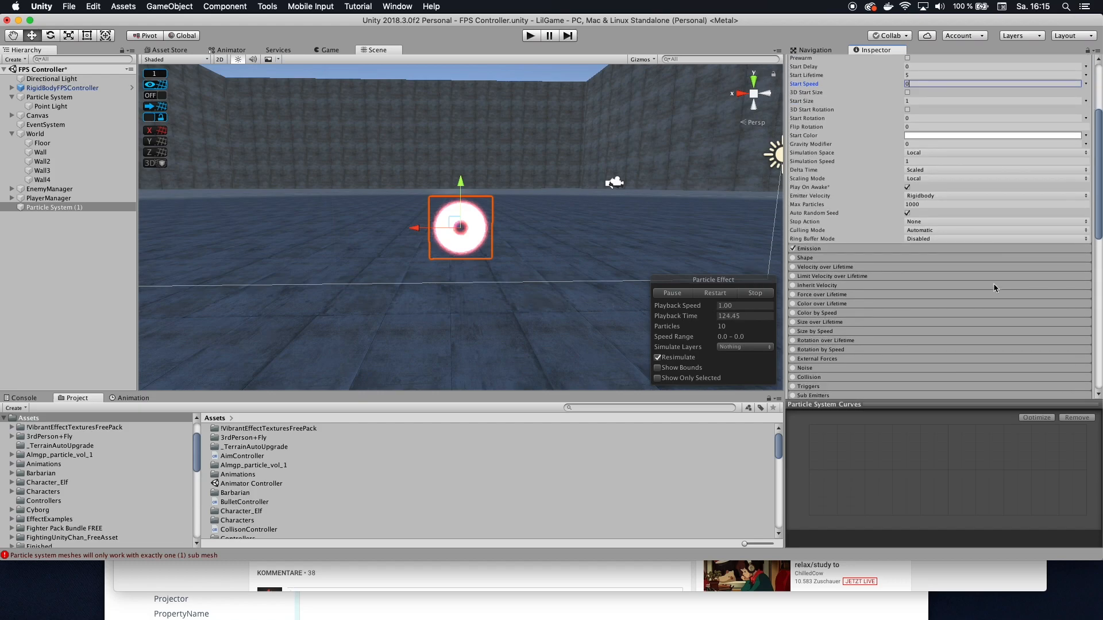
scroll(993, 284, up, 8)
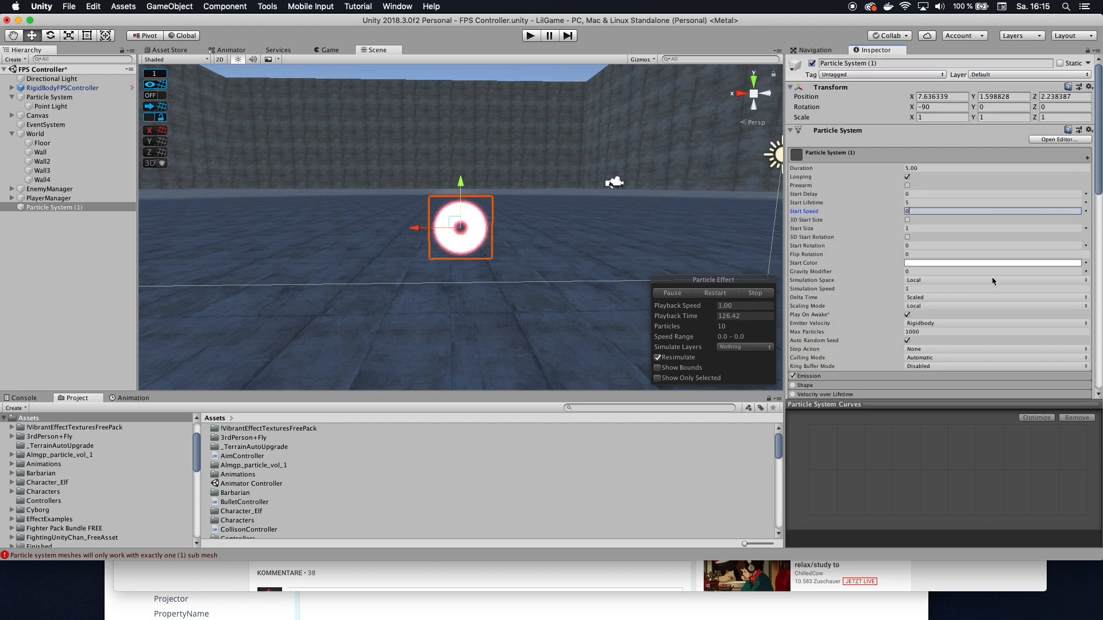
scroll(992, 277, down, 1)
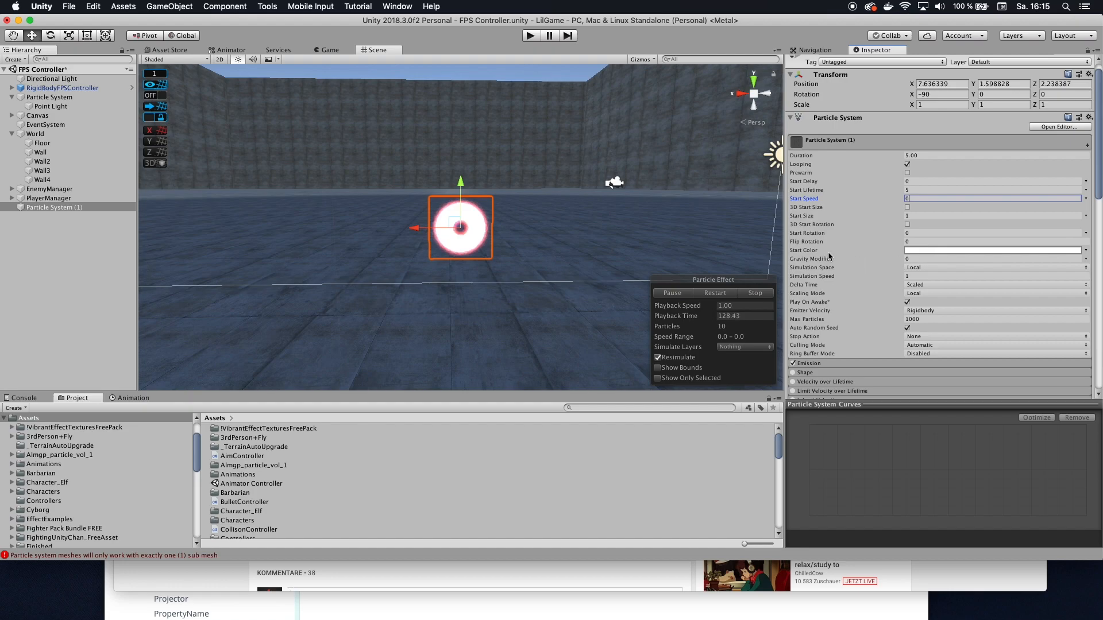
Set the particle Start Color to a translucent dark blue (093BAD).
click(985, 252)
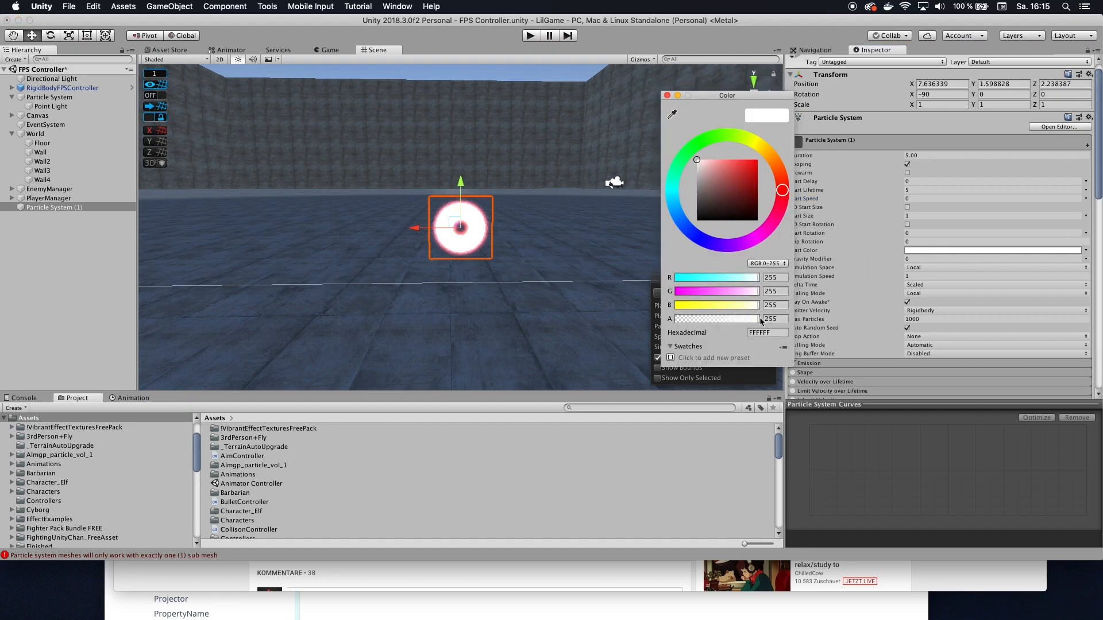
drag(724, 321, 707, 321)
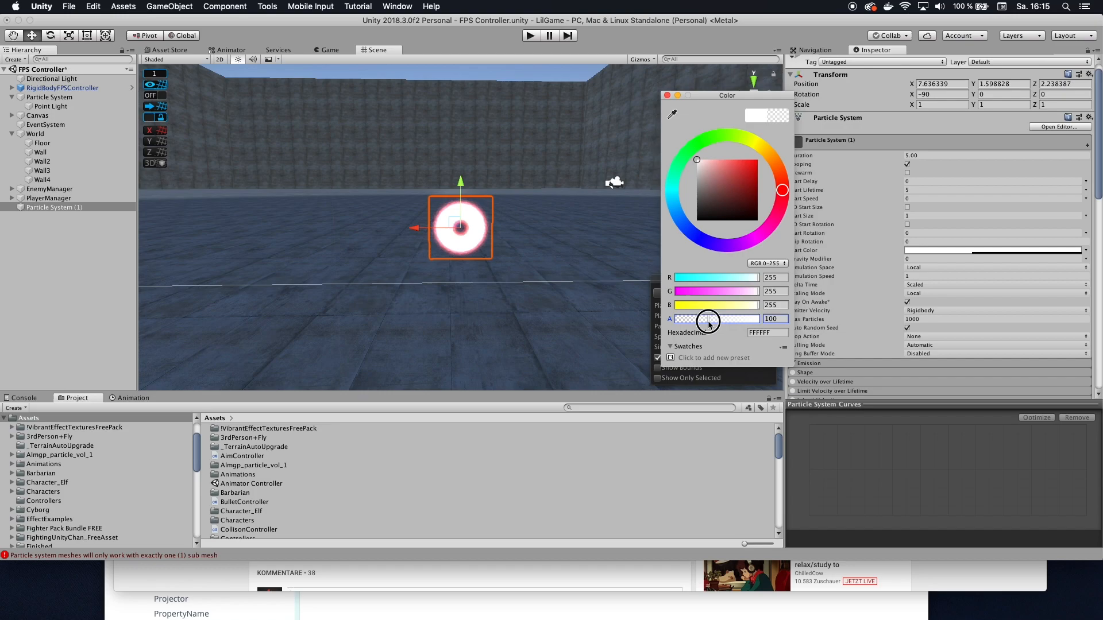
mouse_move(728, 179)
mouse_down()
mouse_move(709, 210)
mouse_move(752, 165)
mouse_move(689, 234)
mouse_up()
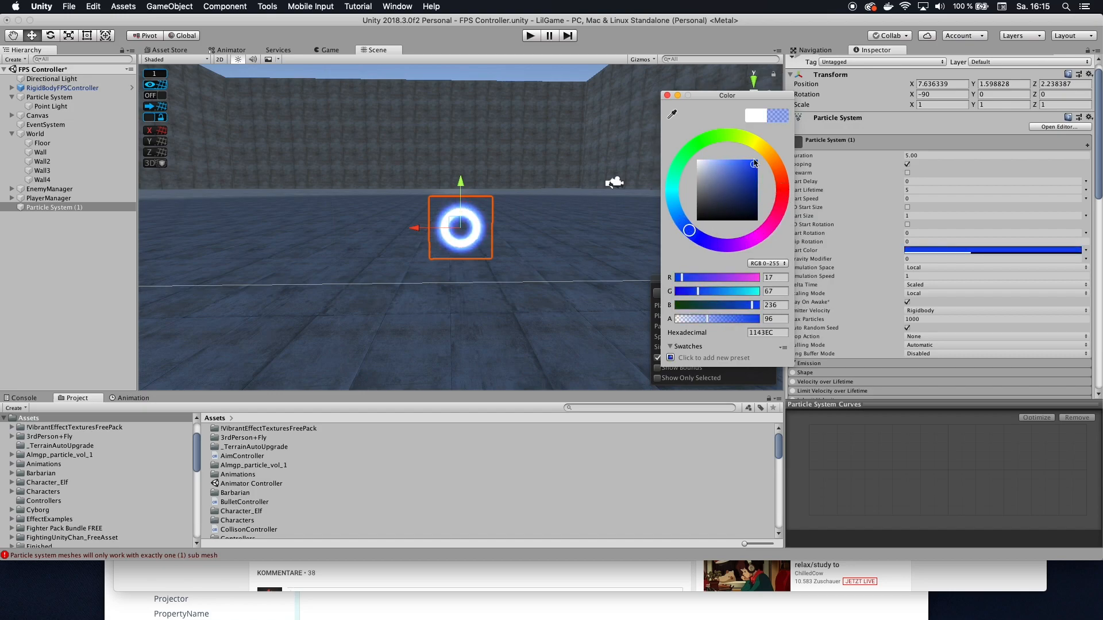
drag(754, 168, 756, 162)
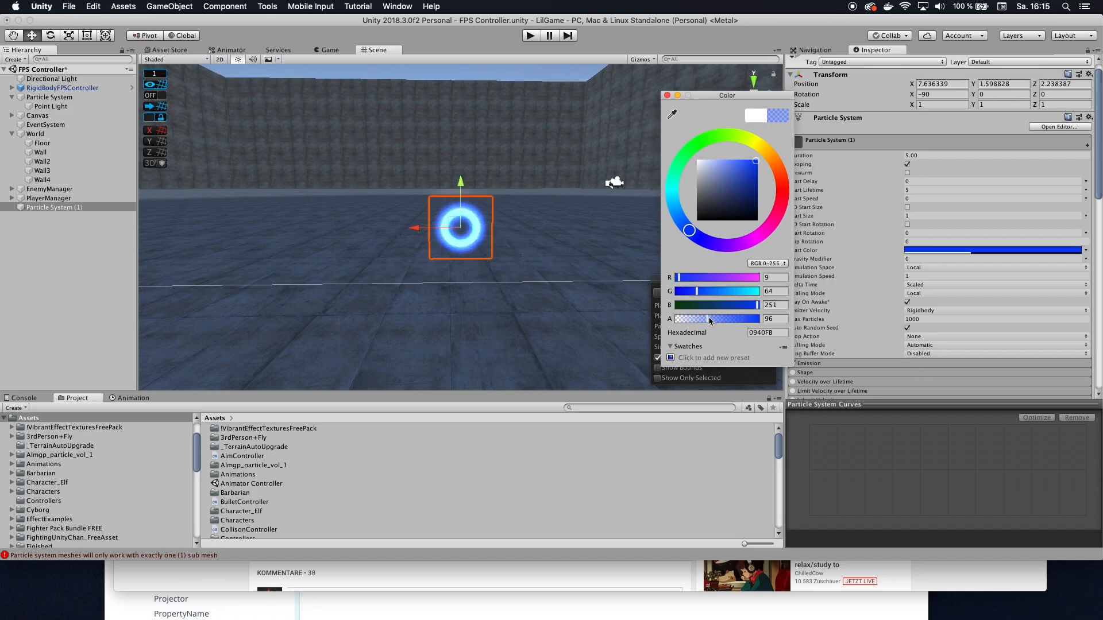
drag(709, 319, 681, 325)
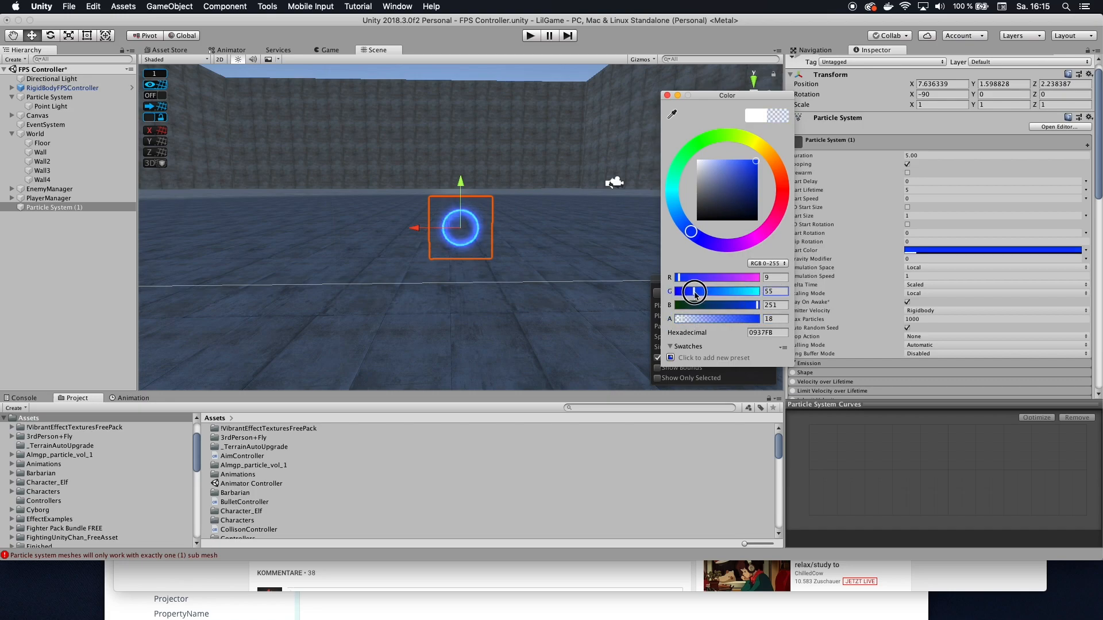
drag(696, 293, 700, 293)
drag(760, 307, 731, 309)
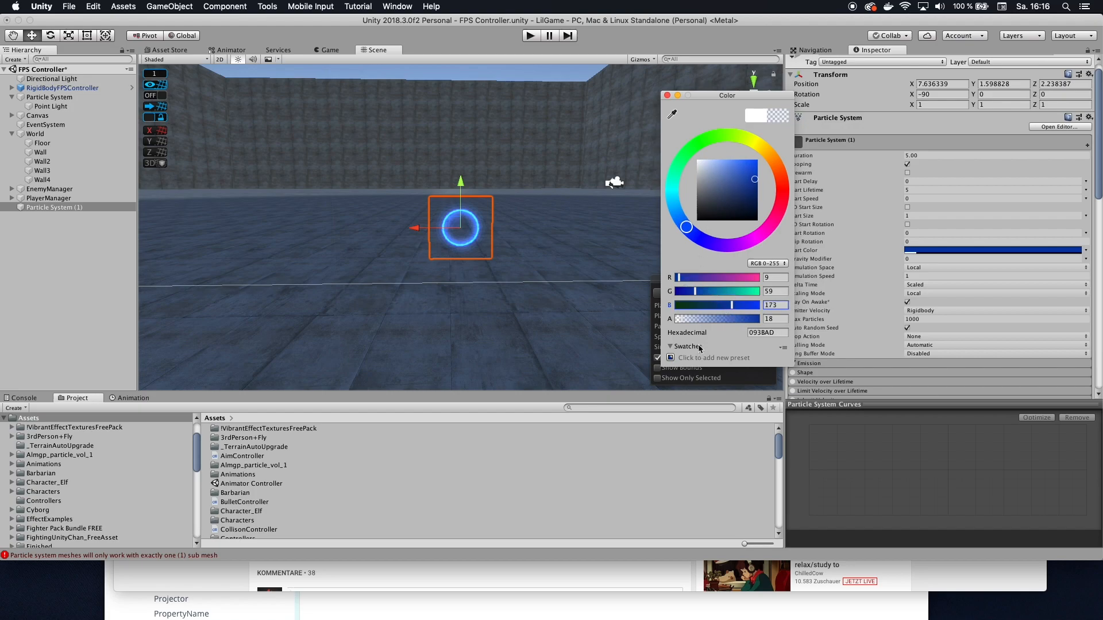
Set the particle system's Transform Scale to X 3, Y 4, Z 1, forming a tall oval.
click(667, 96)
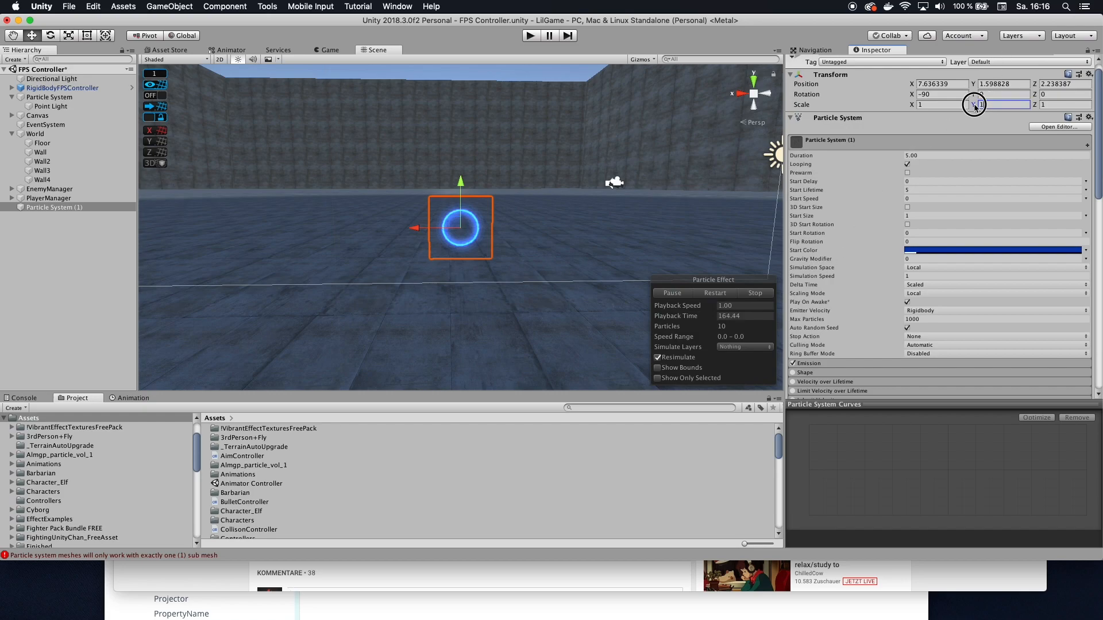
text(2)
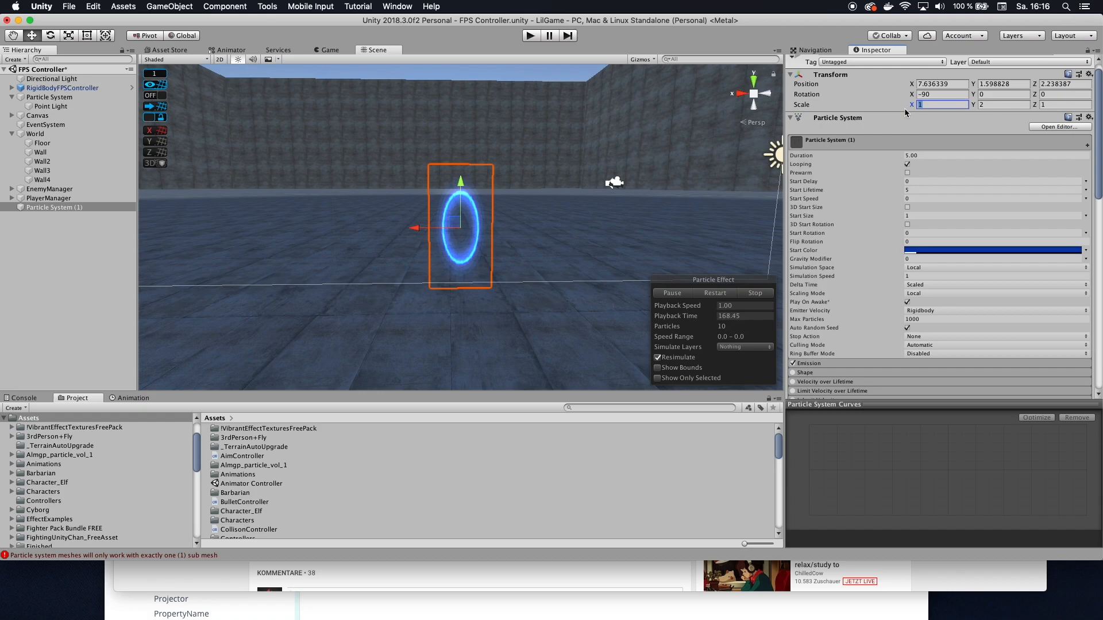
text(3)
click(936, 104)
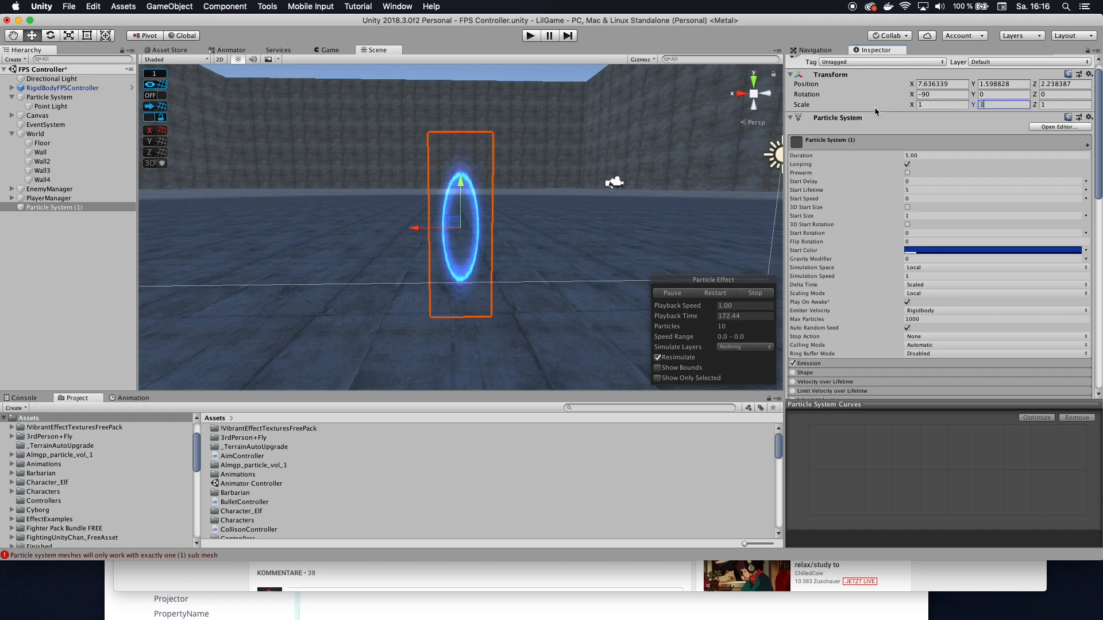
text(2)
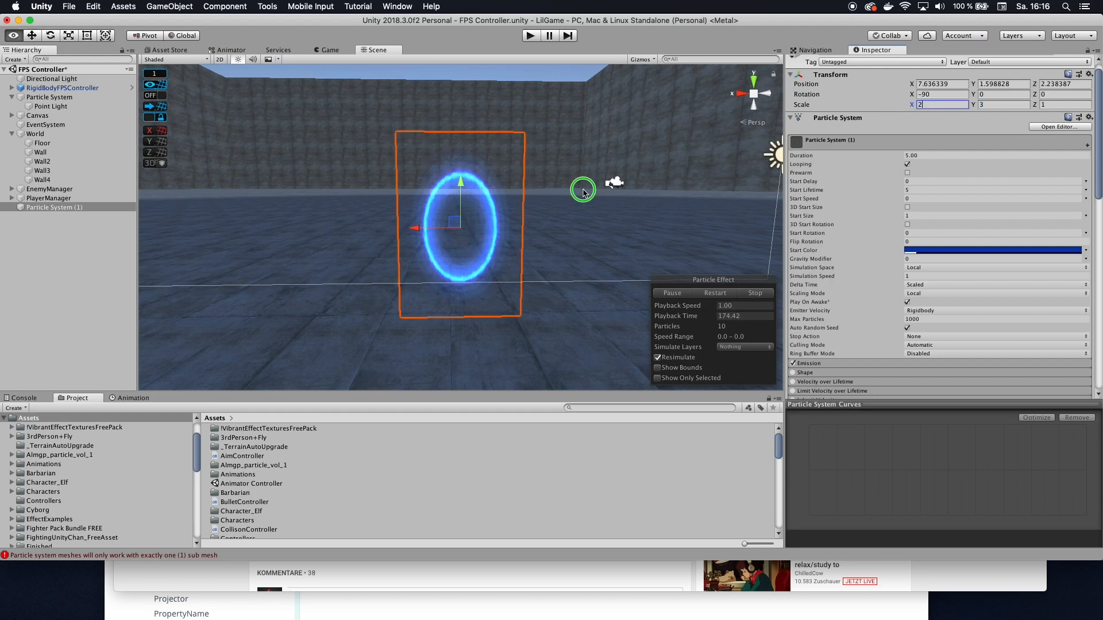
right_drag(583, 191, 565, 169)
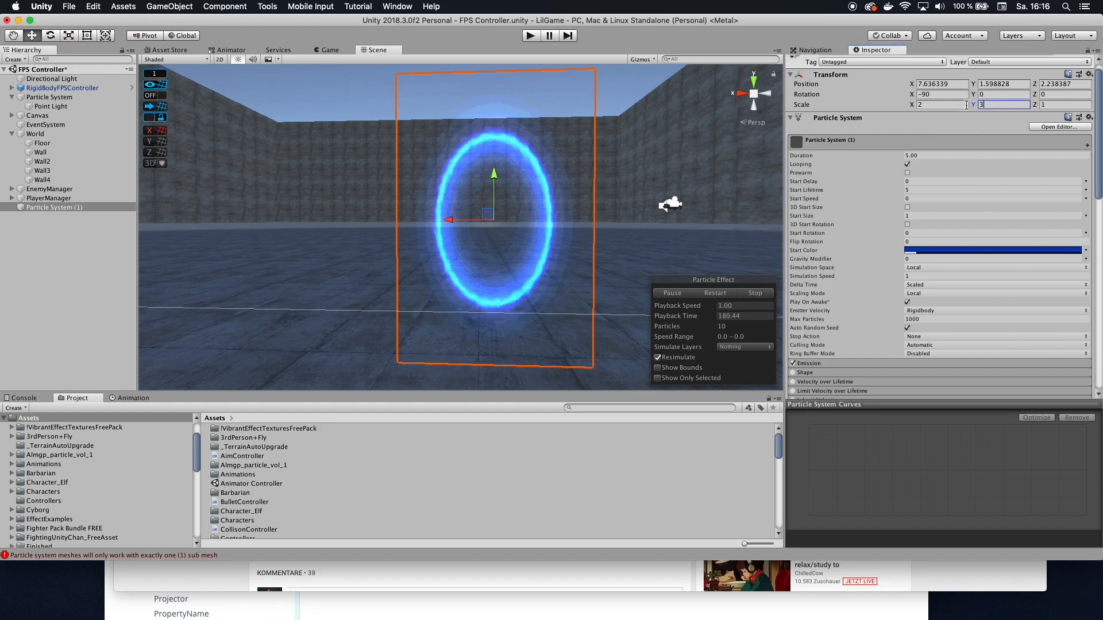
key(BackSpace)
text(4)
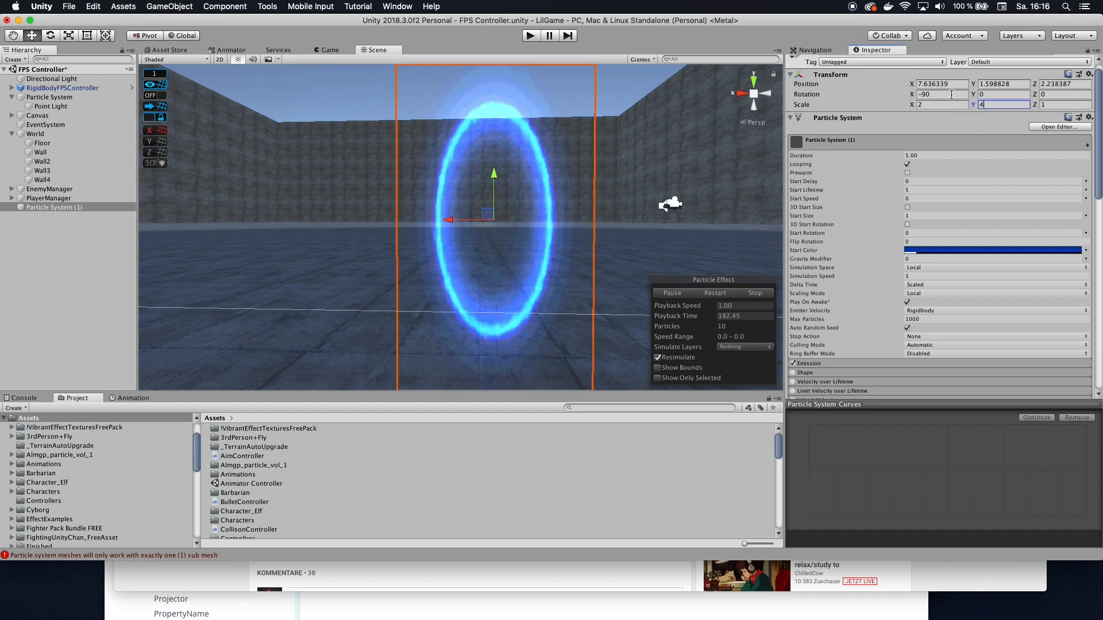
click(937, 104)
text(3)
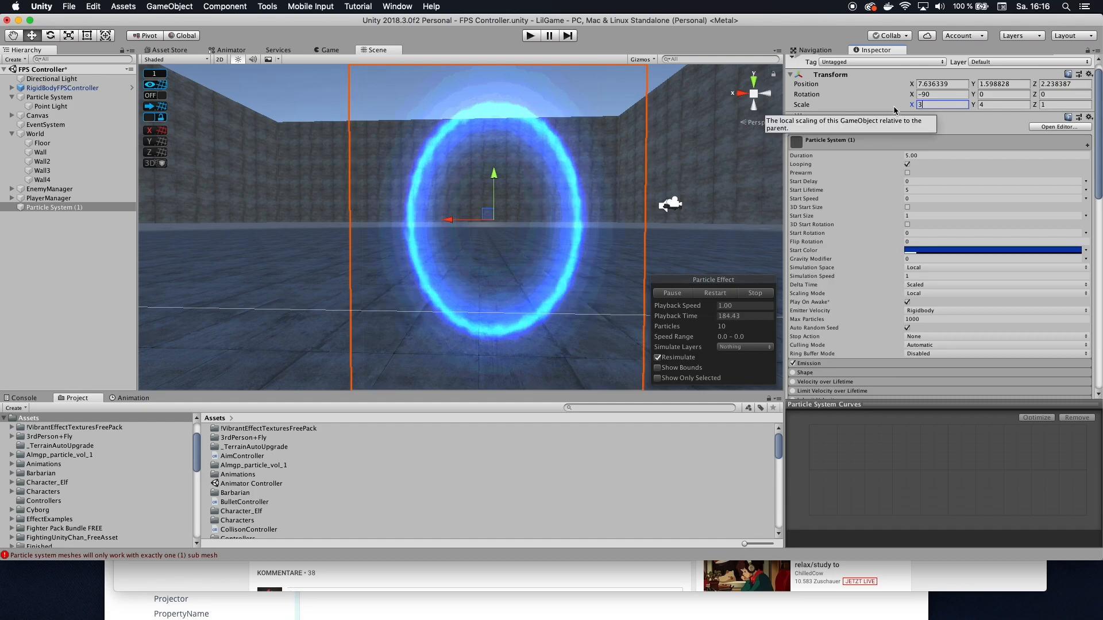
key(Return)
scroll(664, 135, down, 5)
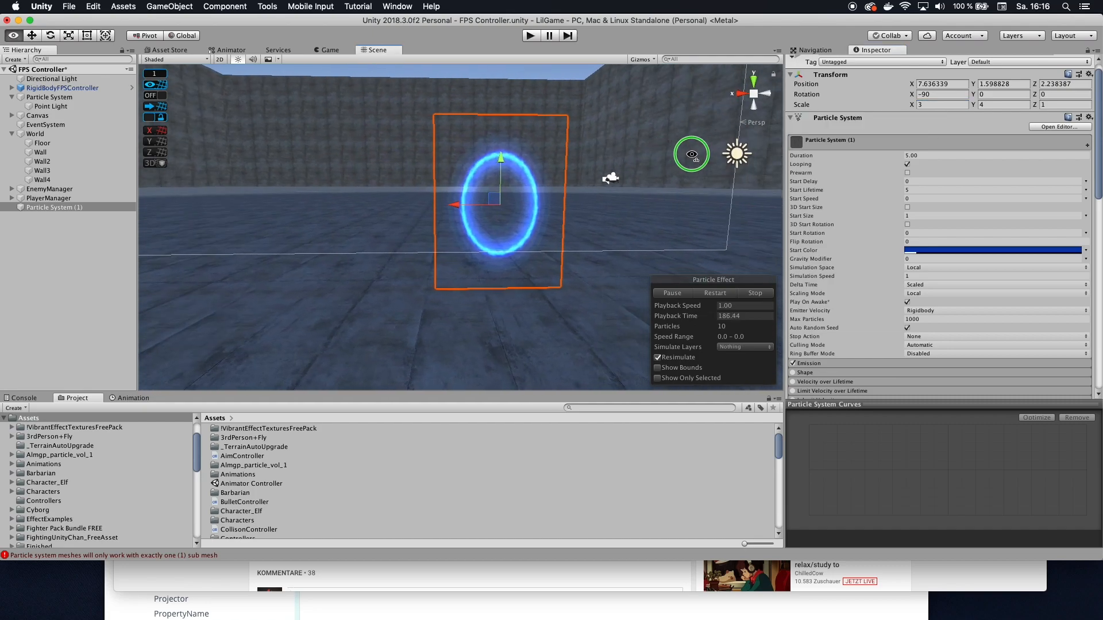
scroll(692, 156, up, 3)
scroll(681, 147, up, 3)
scroll(673, 138, up, 3)
scroll(670, 134, up, 2)
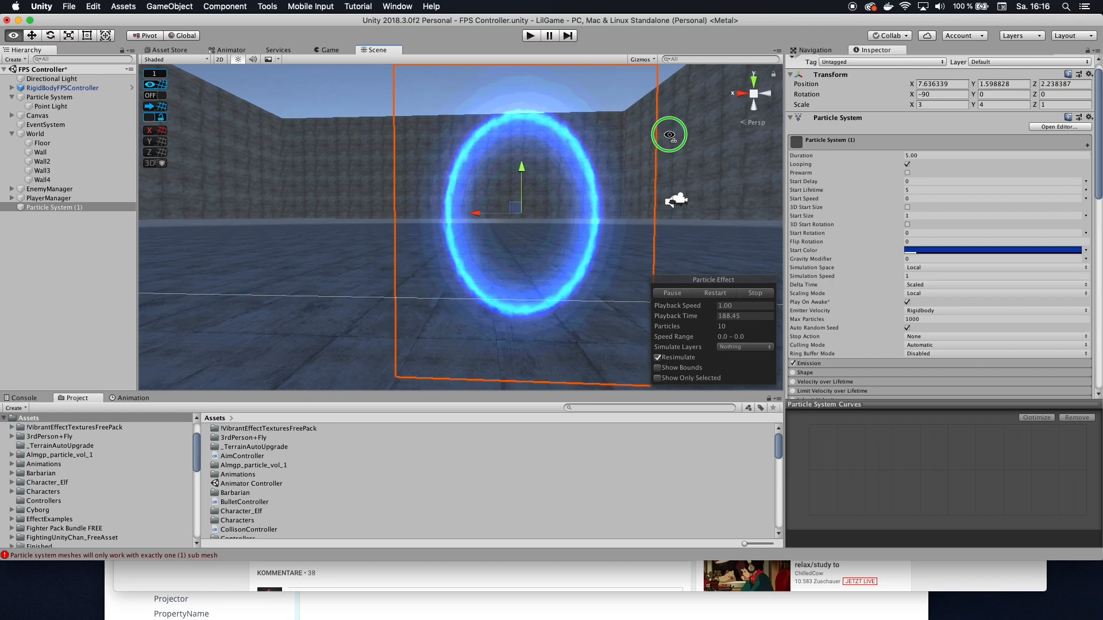
alt+drag(670, 135, 675, 142)
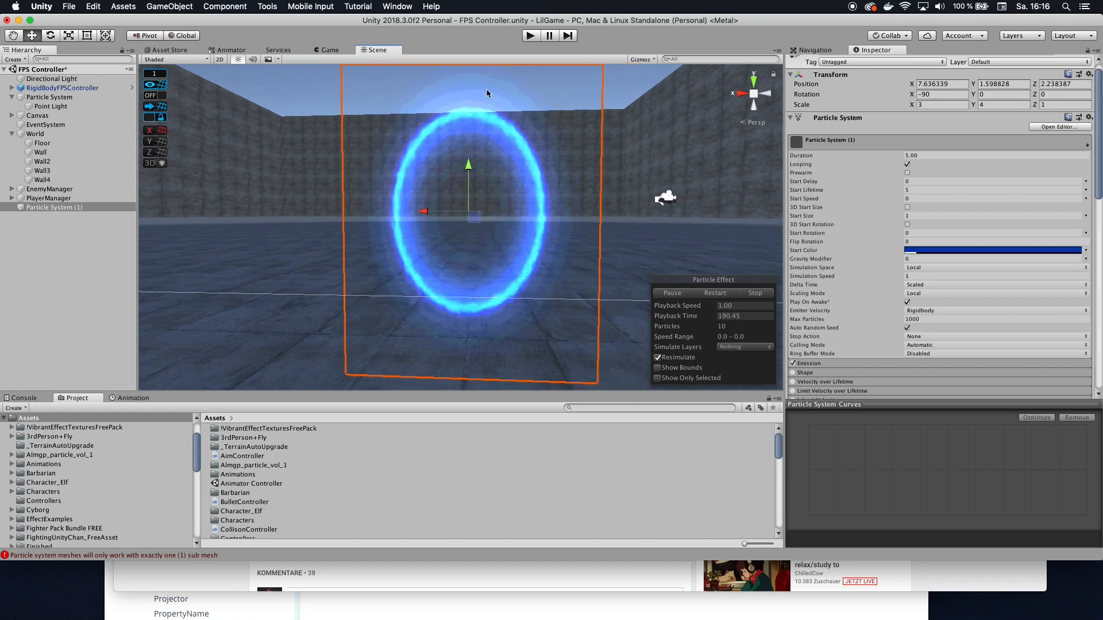
Retune the Start Color to a semi-transparent blue (004998) with low alpha.
click(929, 251)
drag(687, 225, 672, 229)
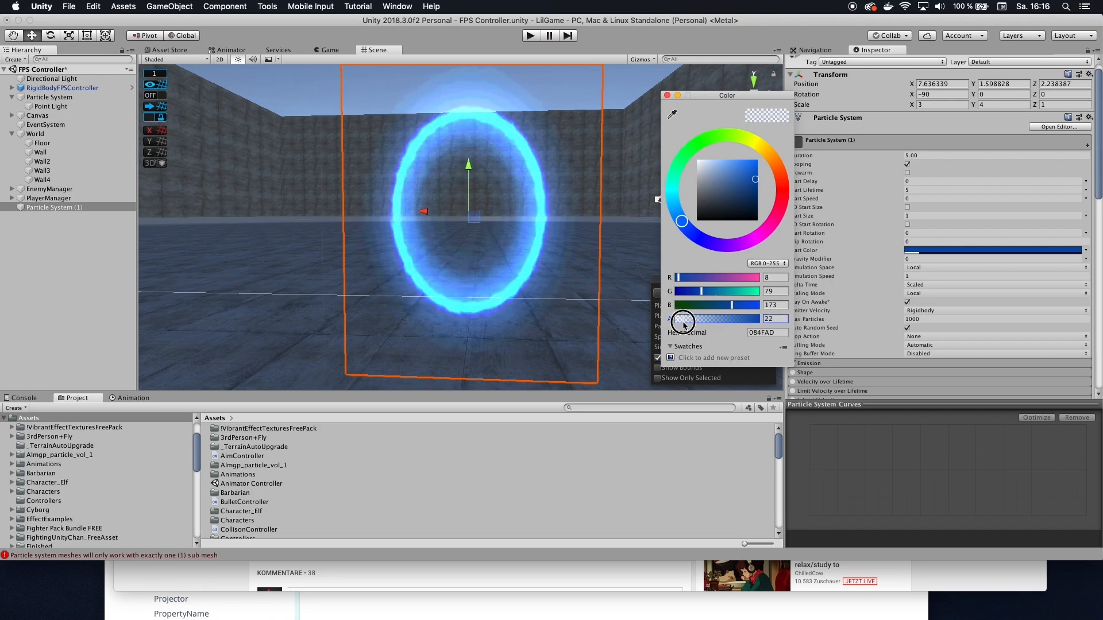
drag(755, 178, 753, 201)
mouse_move(682, 277)
mouse_down()
mouse_move(705, 305)
mouse_move(675, 291)
mouse_move(679, 319)
mouse_move(709, 305)
mouse_up()
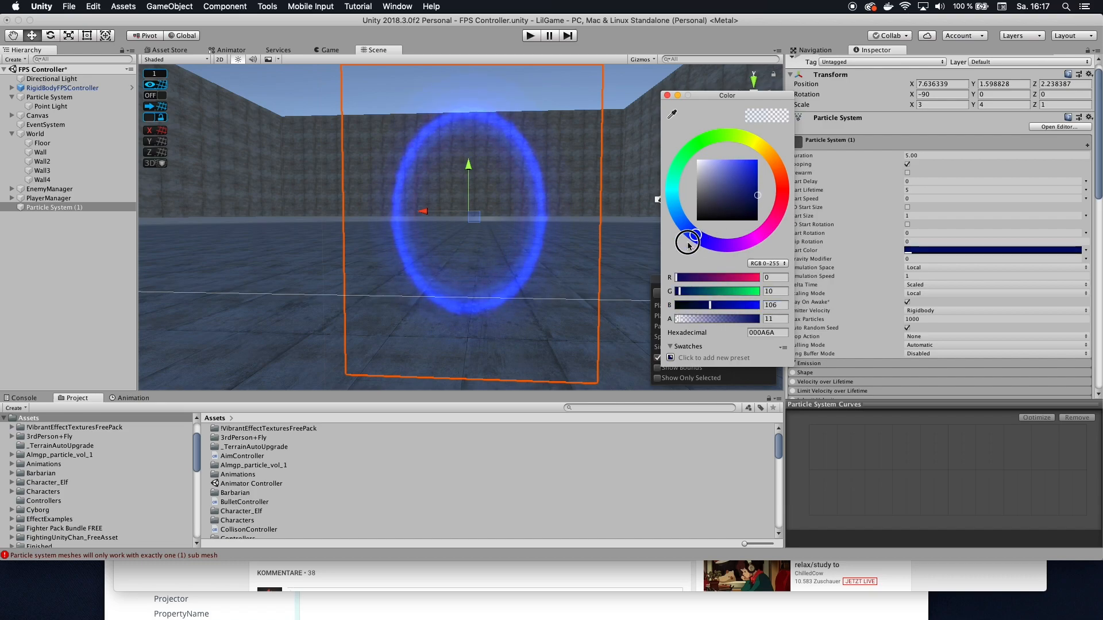
drag(700, 240, 697, 237)
drag(709, 307, 718, 305)
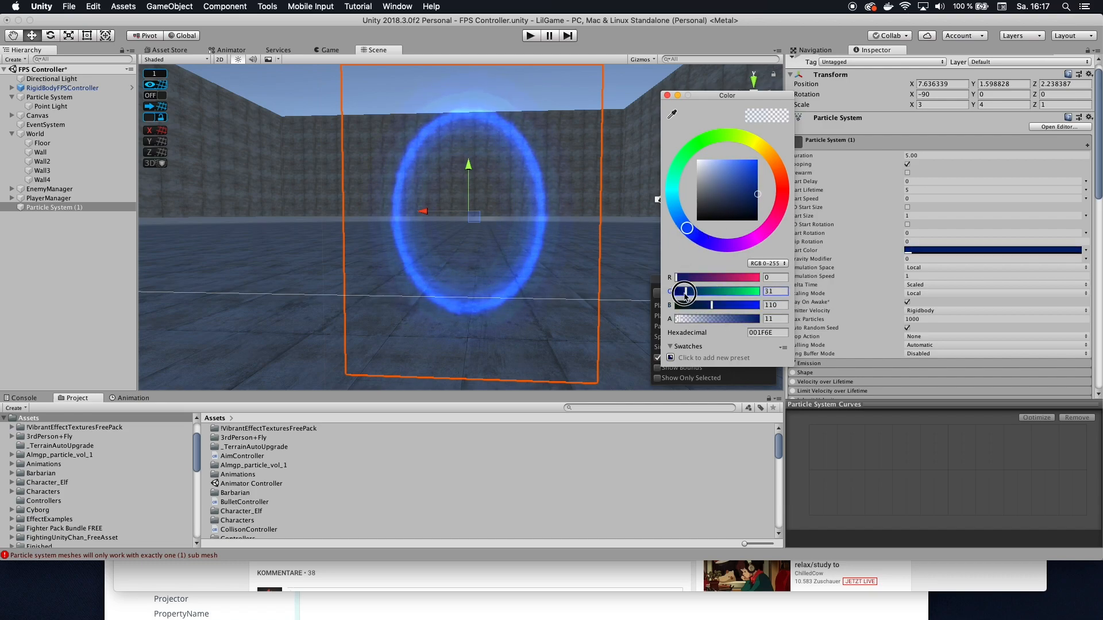
drag(697, 237, 674, 194)
mouse_move(681, 291)
mouse_down()
mouse_move(708, 291)
mouse_move(681, 307)
mouse_move(728, 305)
mouse_move(681, 321)
mouse_up()
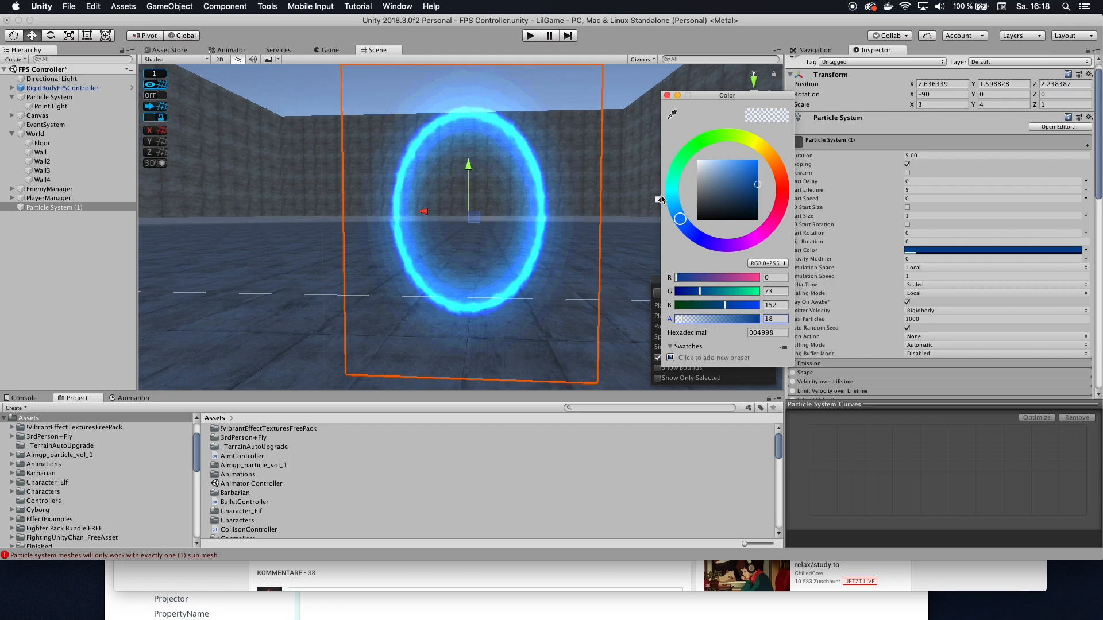
click(668, 96)
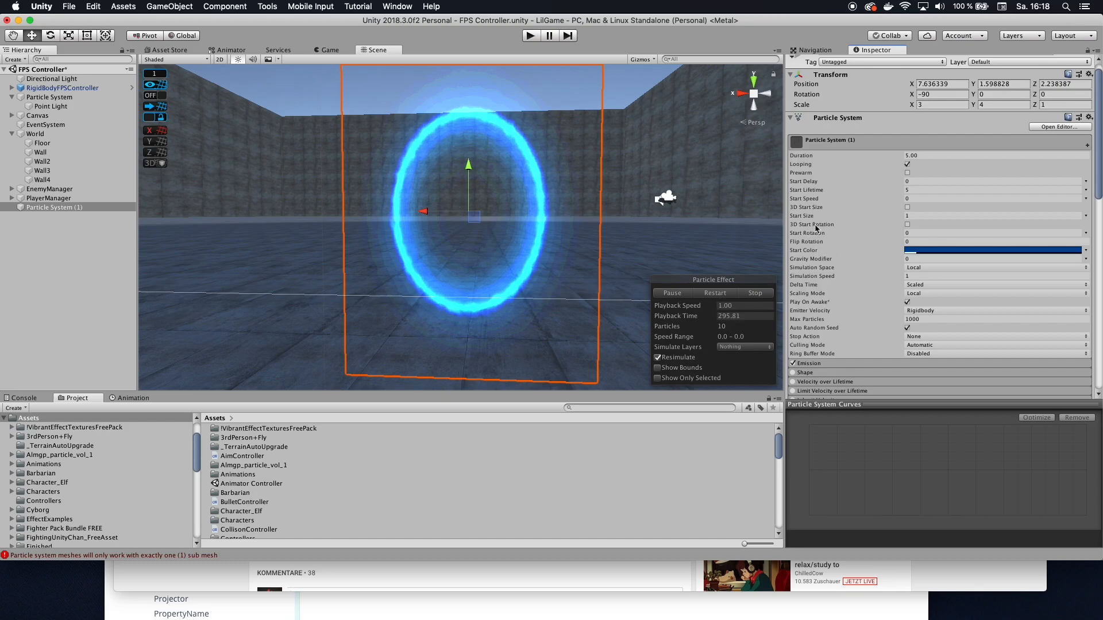
Set Start Rotation to random between -360 and 360 and Simulation Speed to 10.
click(1087, 236)
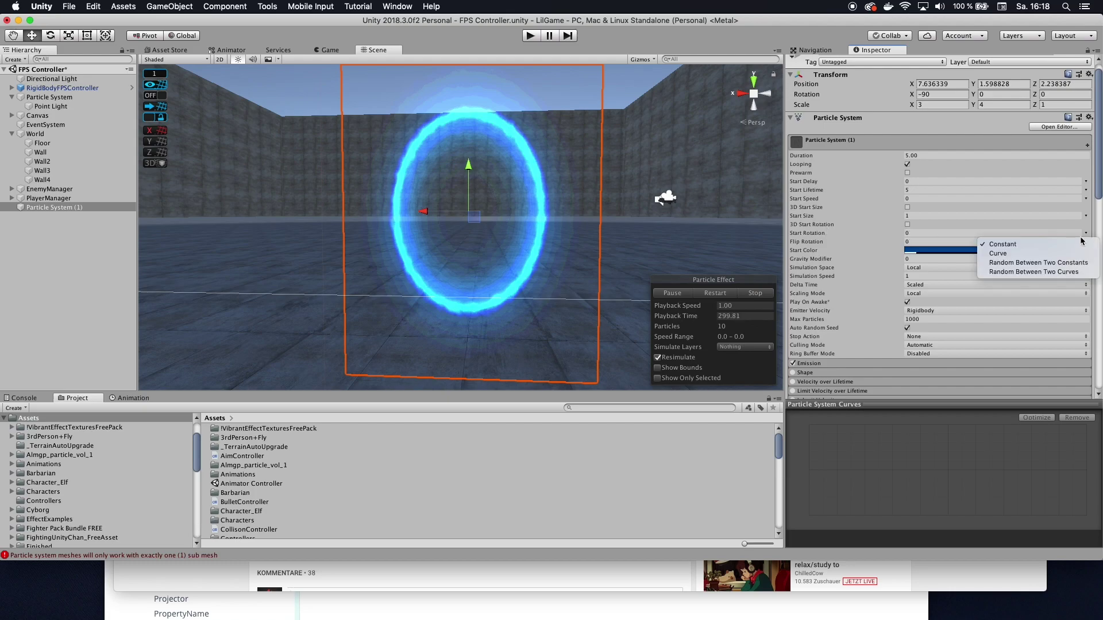
click(1050, 263)
click(929, 233)
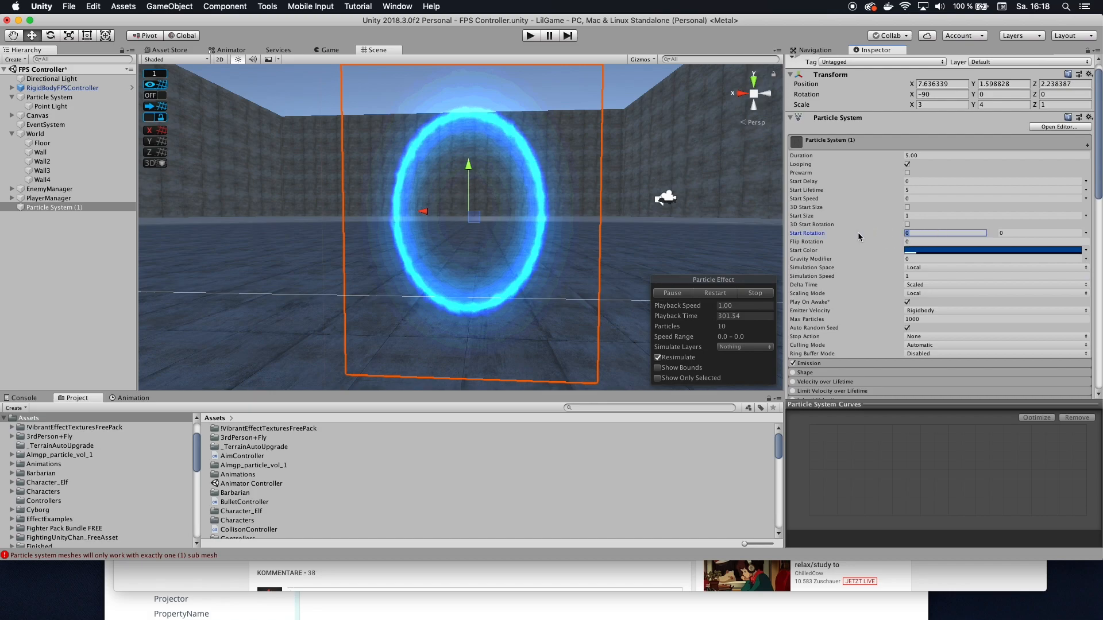
text(-360)
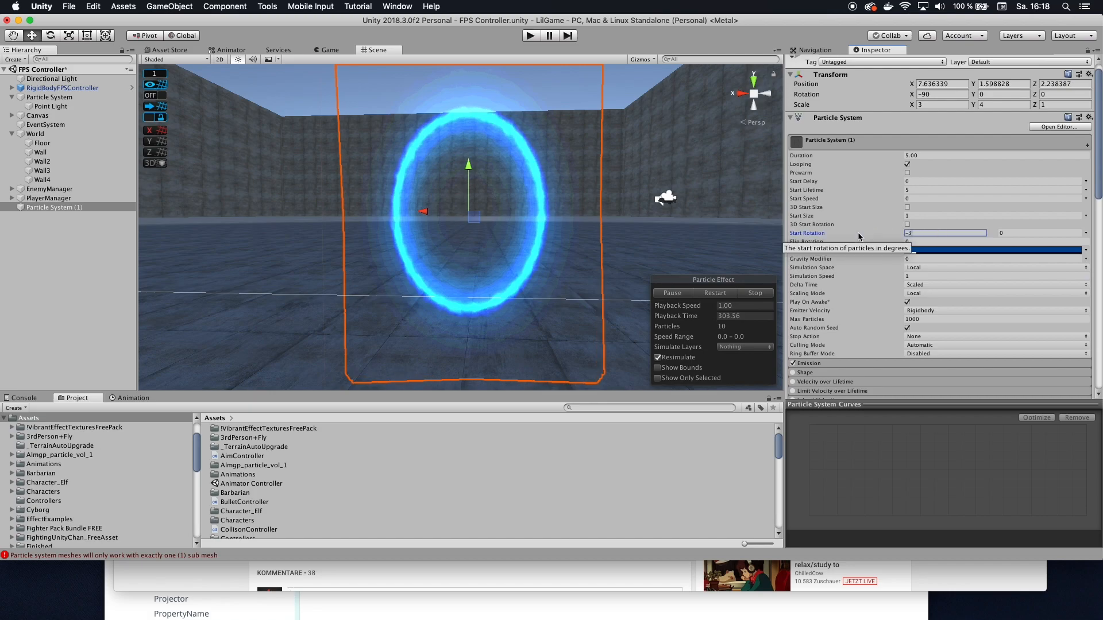
click(1022, 233)
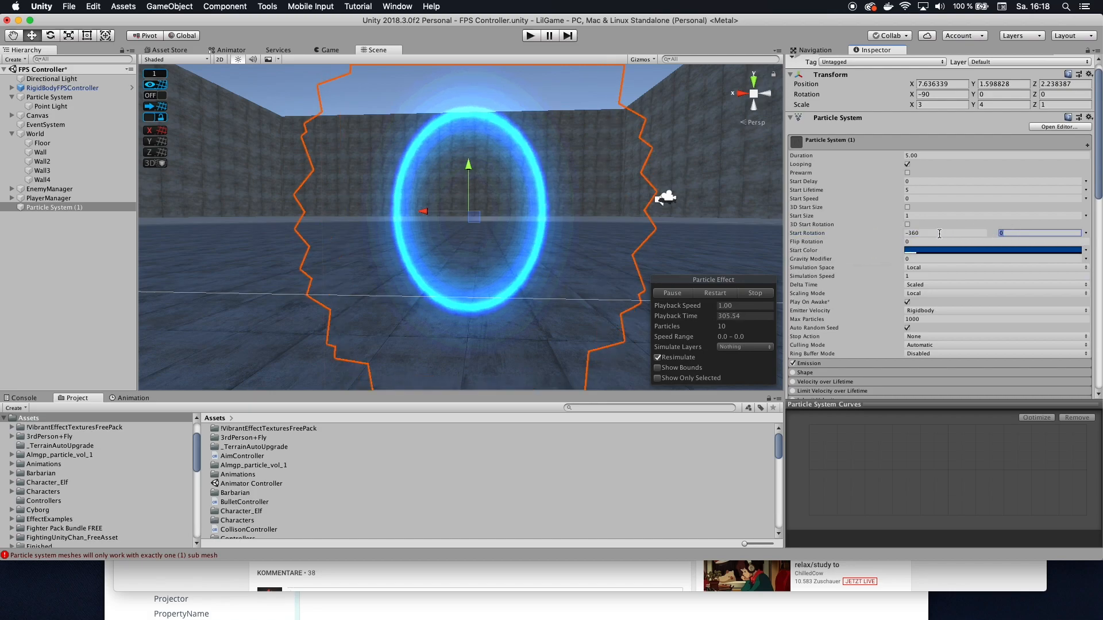
text(360)
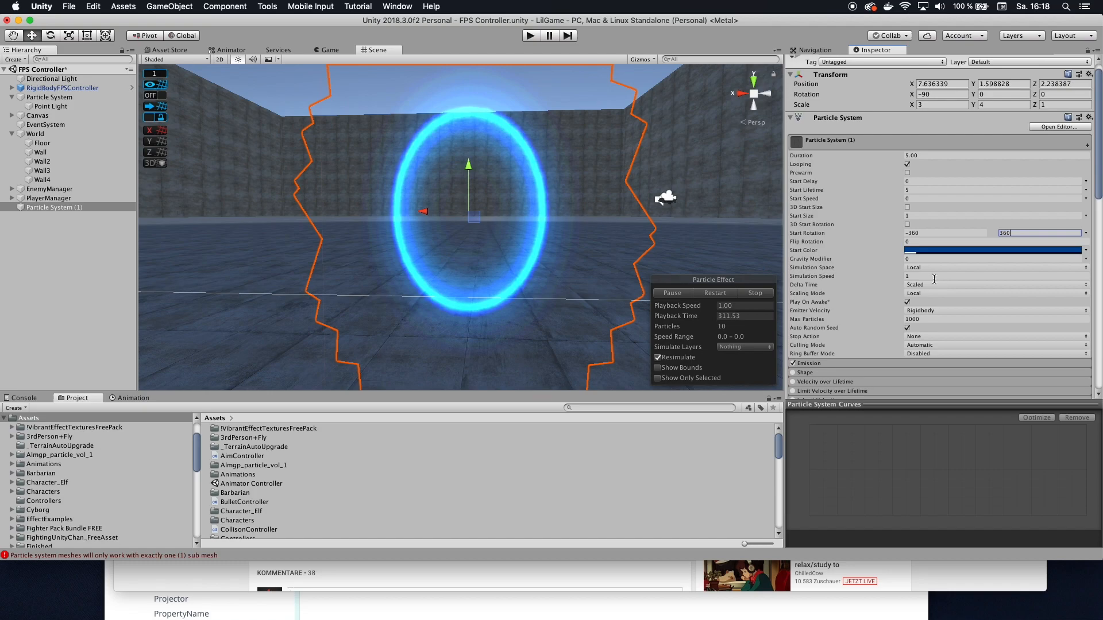
click(913, 276)
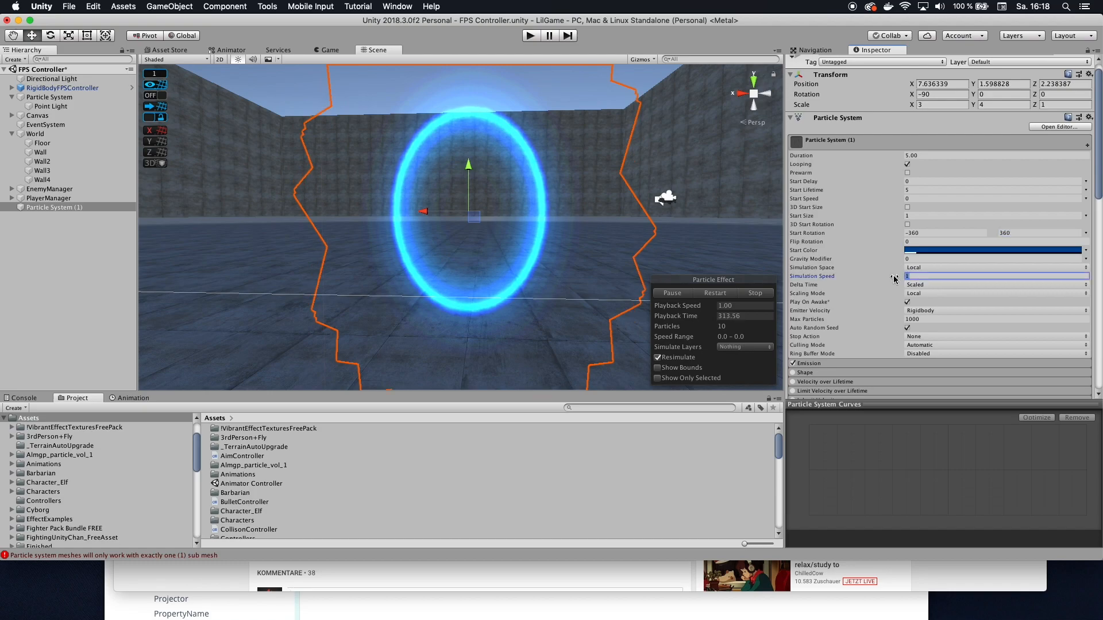
text(10)
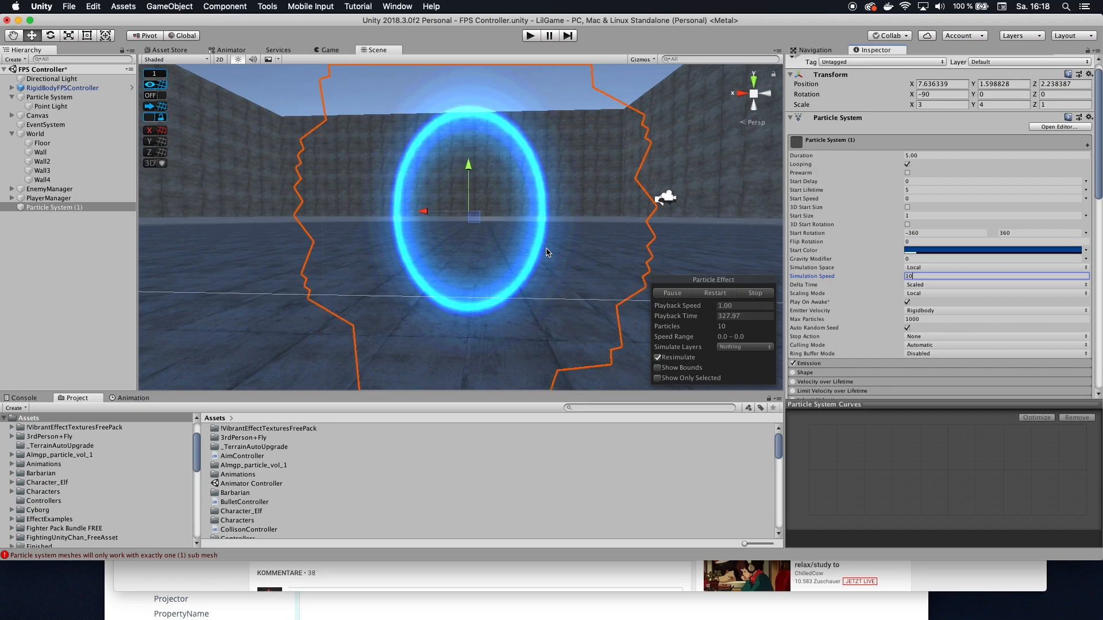
scroll(569, 268, down, 3)
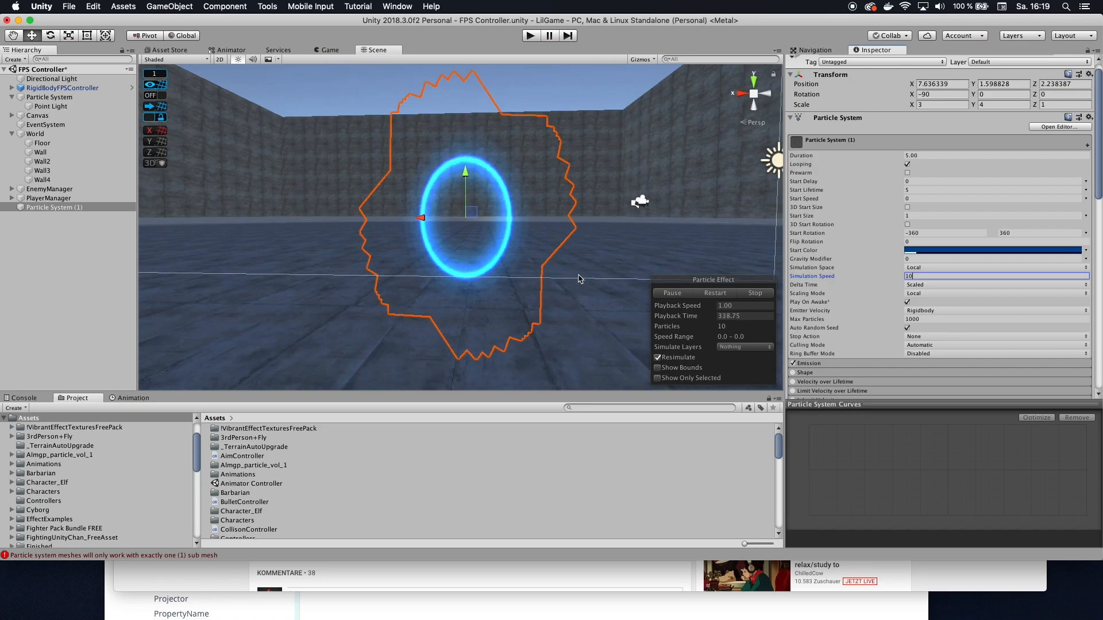
scroll(579, 277, up, 2)
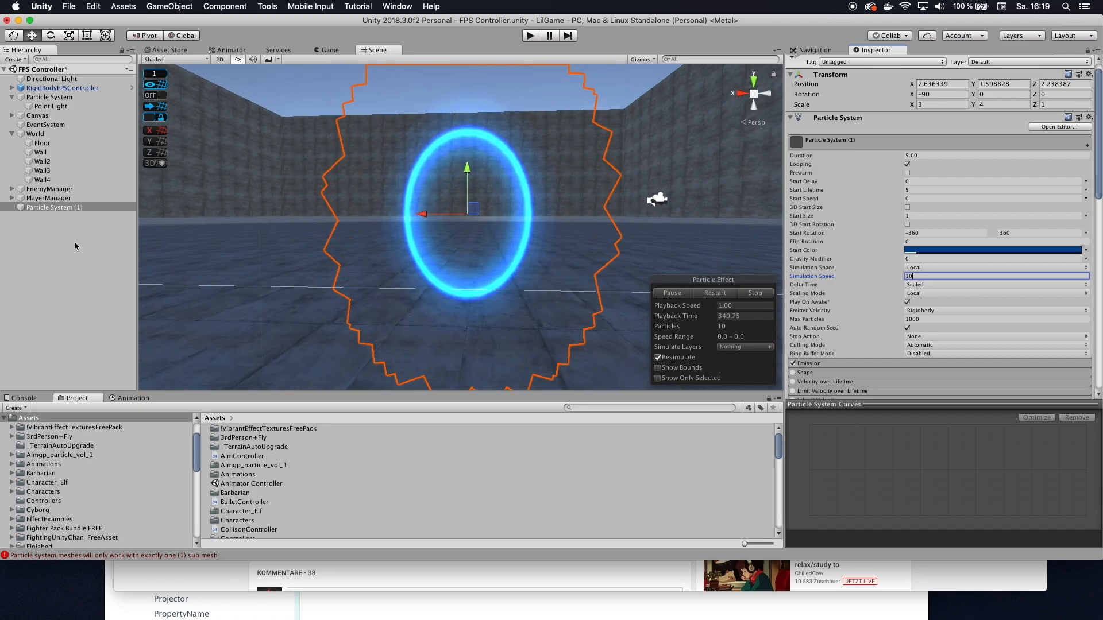
Add a Point Light as a child of Particle System (1) and move it lower inside the ring.
right_click(49, 215)
mouse_move(73, 326)
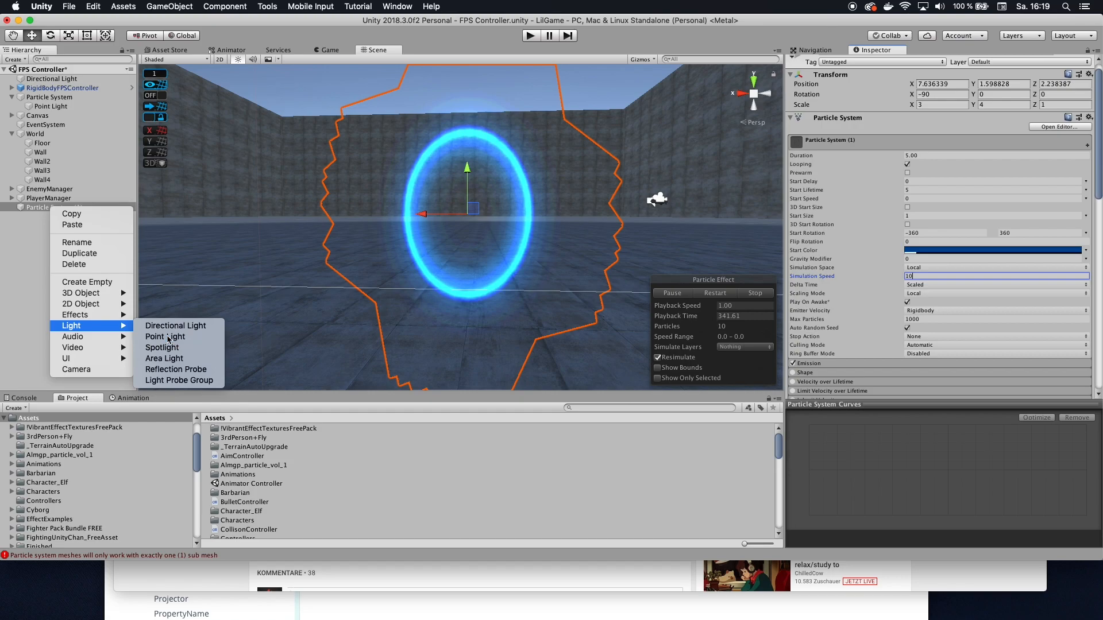
click(164, 336)
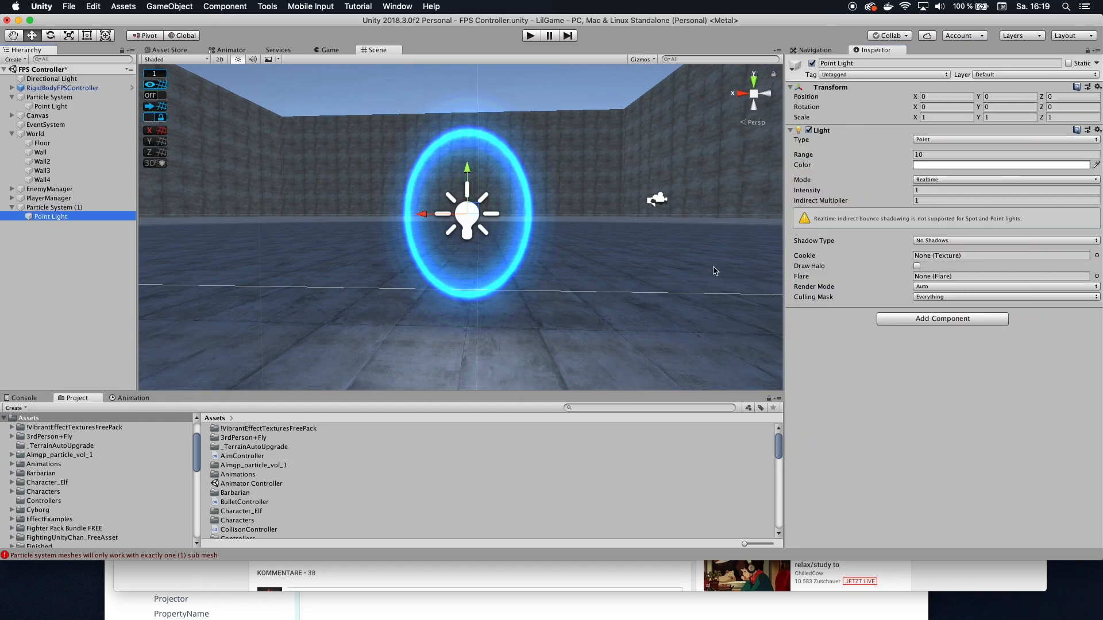
drag(464, 167, 466, 225)
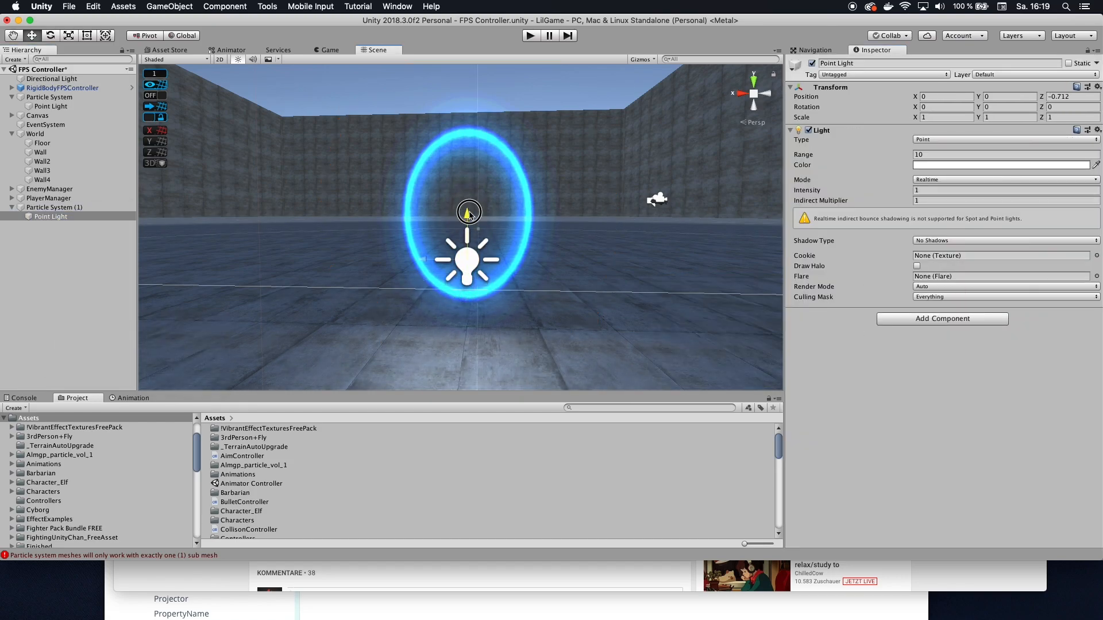
Set the point light's colour to a light cyan-blue (3BCCFF).
click(966, 166)
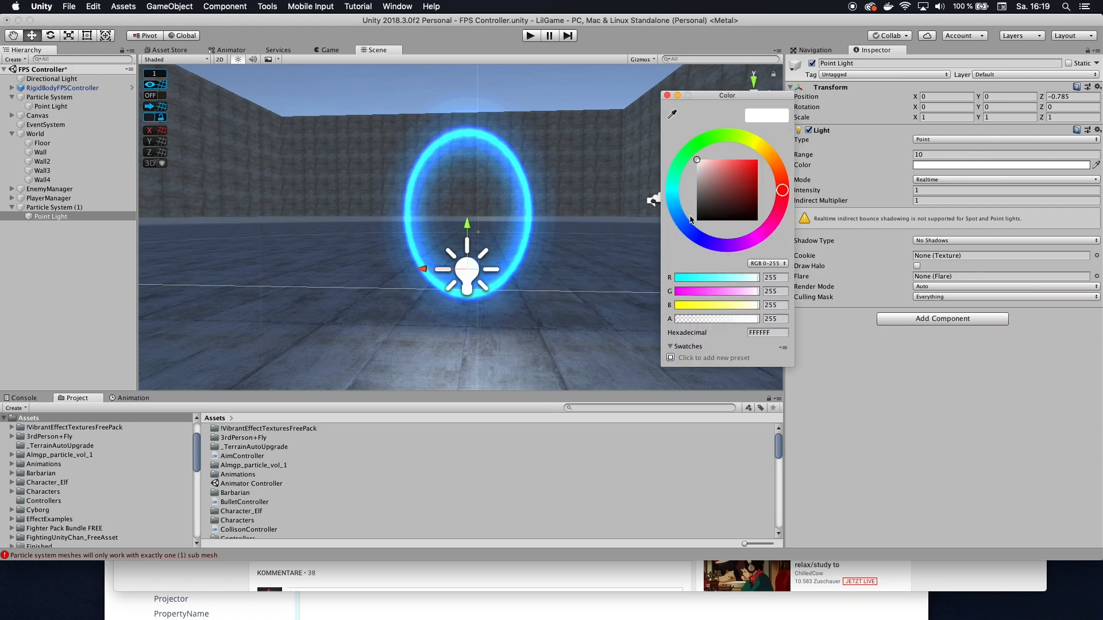
click(680, 231)
drag(698, 162, 745, 163)
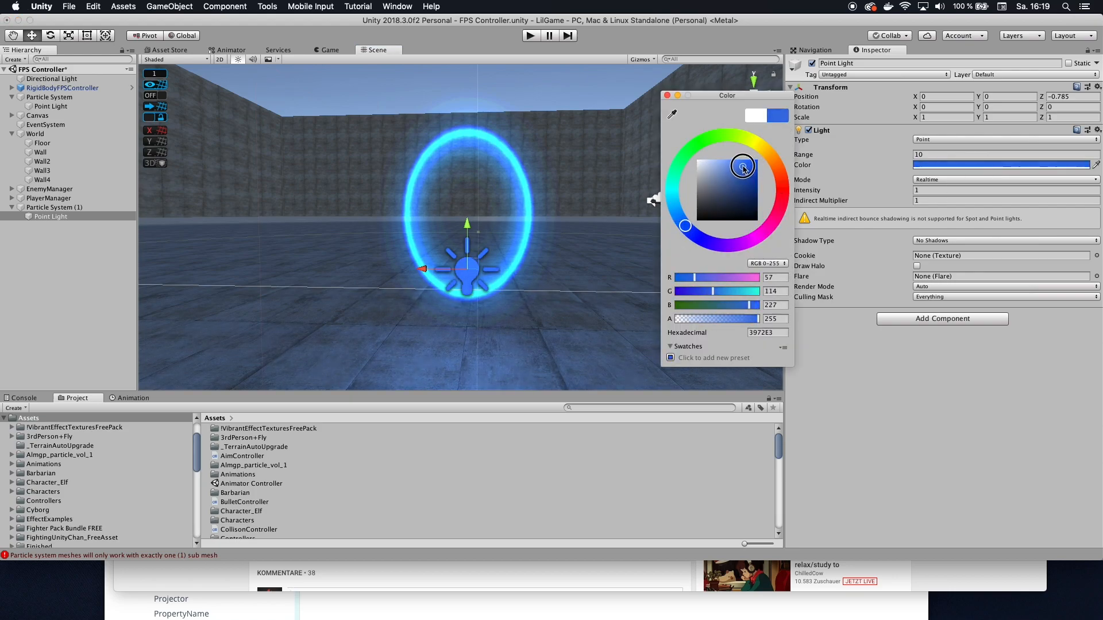
drag(687, 226, 675, 204)
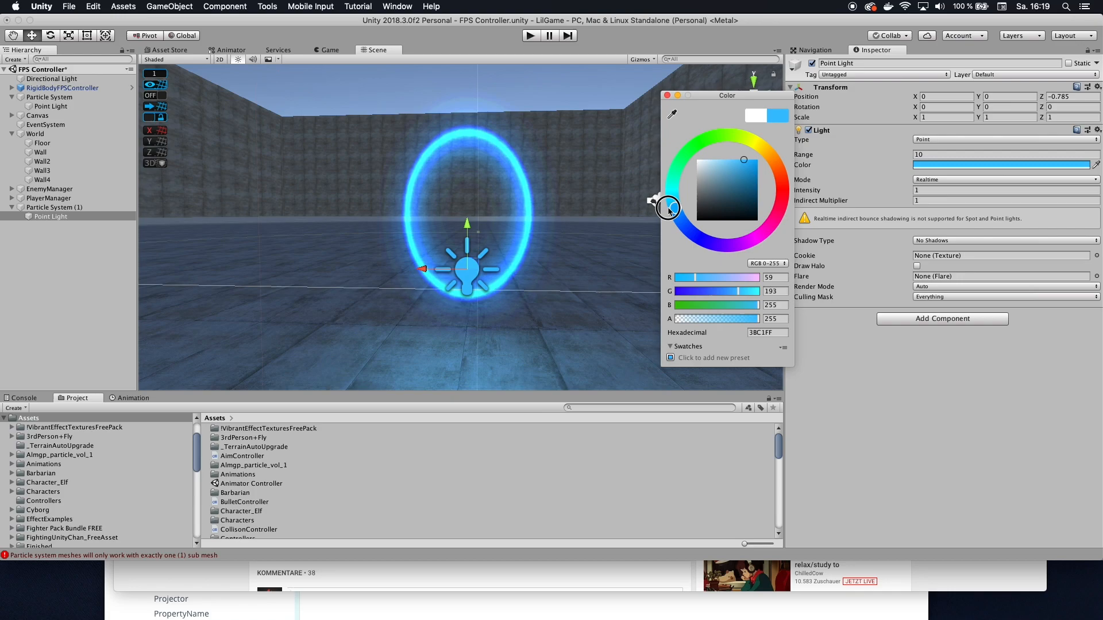
Give the point light intensity 3 and keep its range at 10 after trying 15.
click(883, 266)
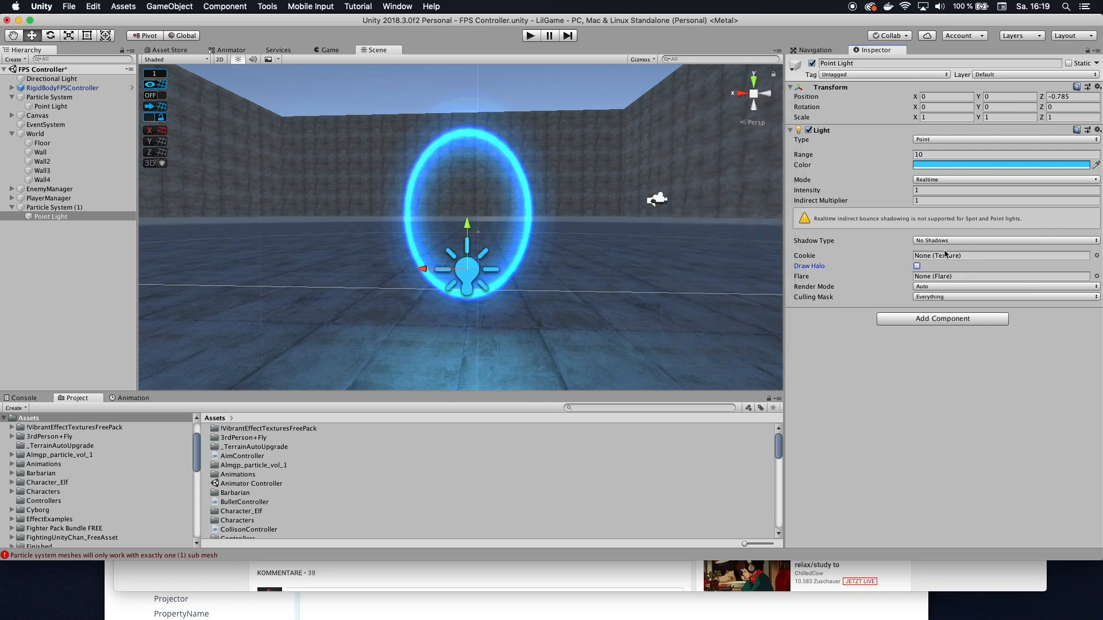
click(930, 191)
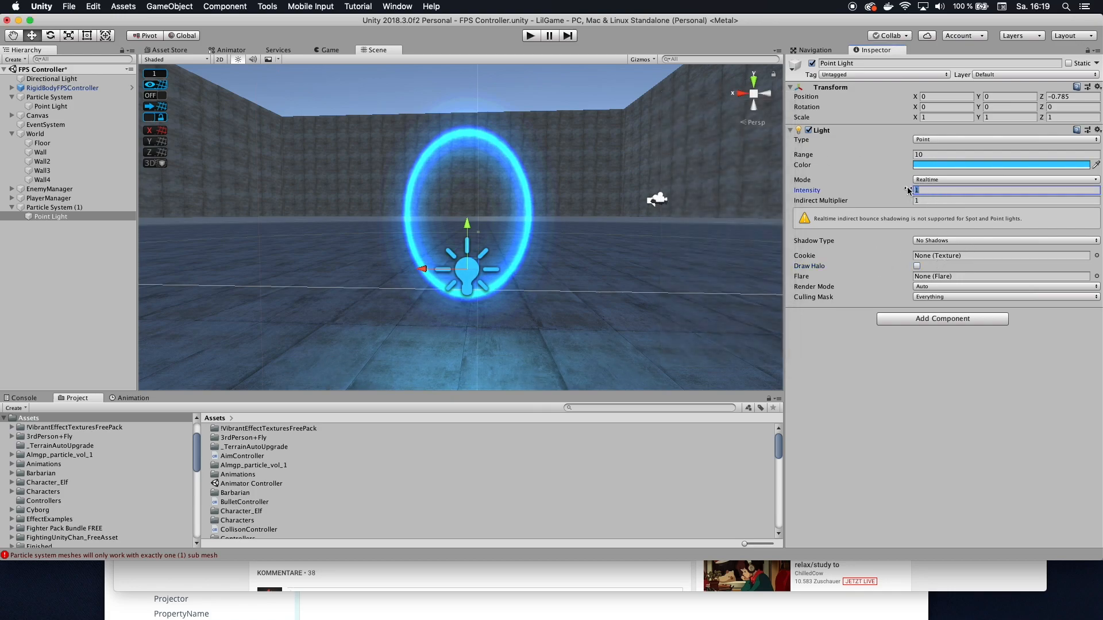
text(3)
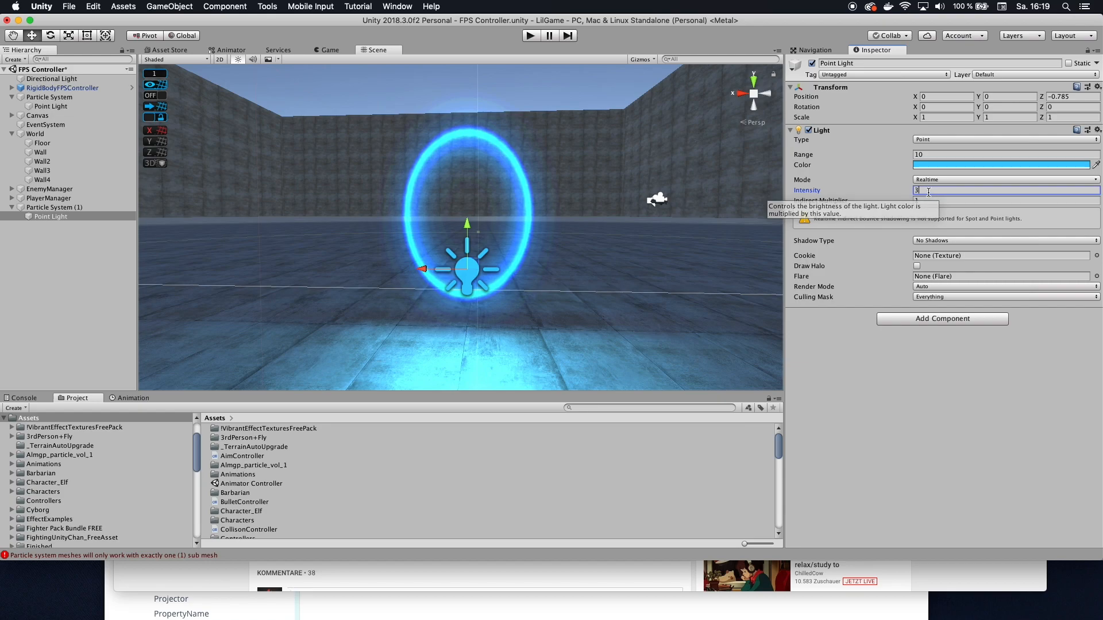
click(925, 155)
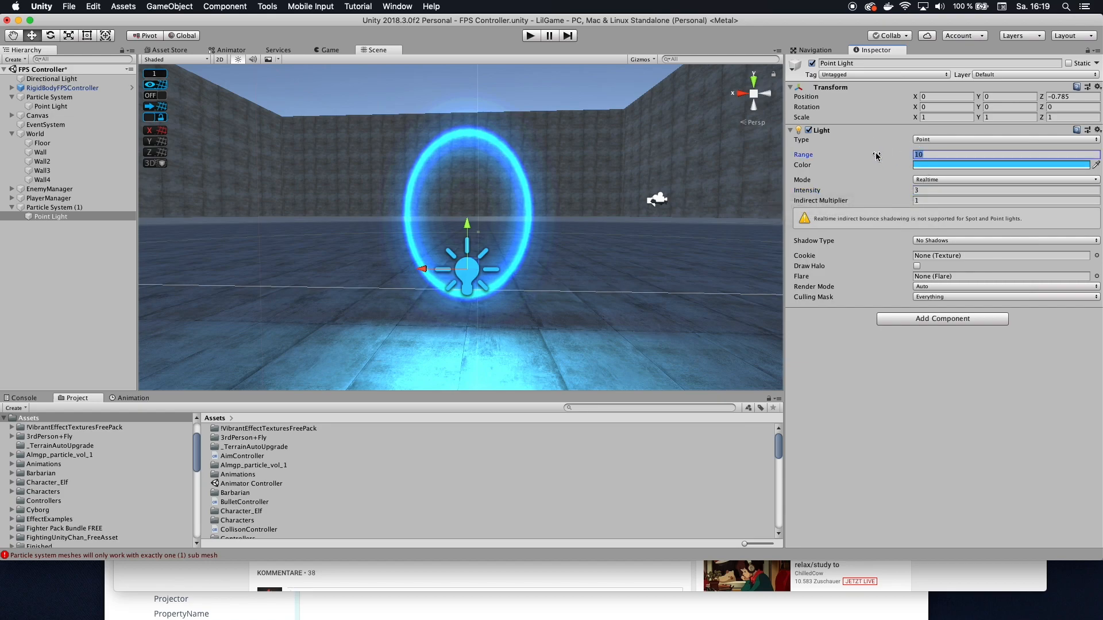
text(15)
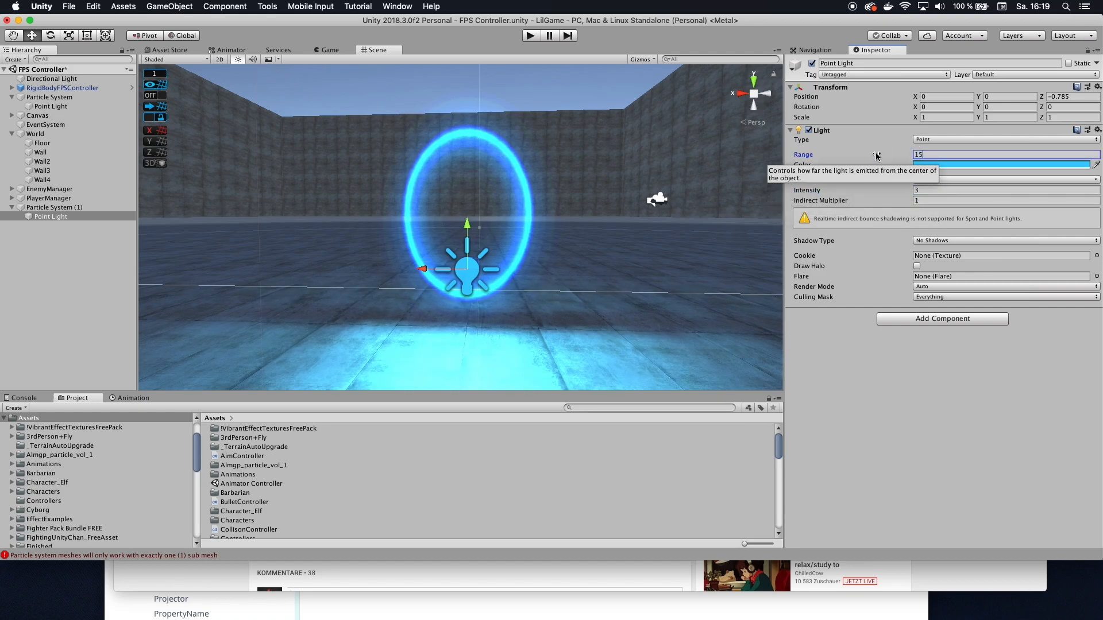
key(BackSpace)
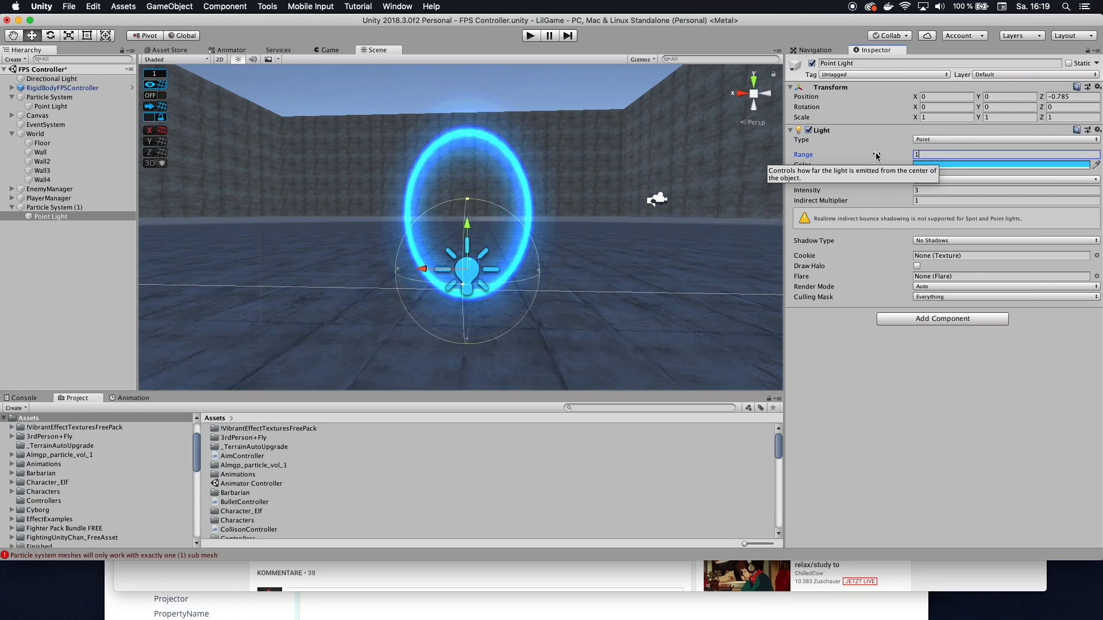
text(0)
Raise the point light higher inside the portal ring.
right_drag(604, 259, 413, 242)
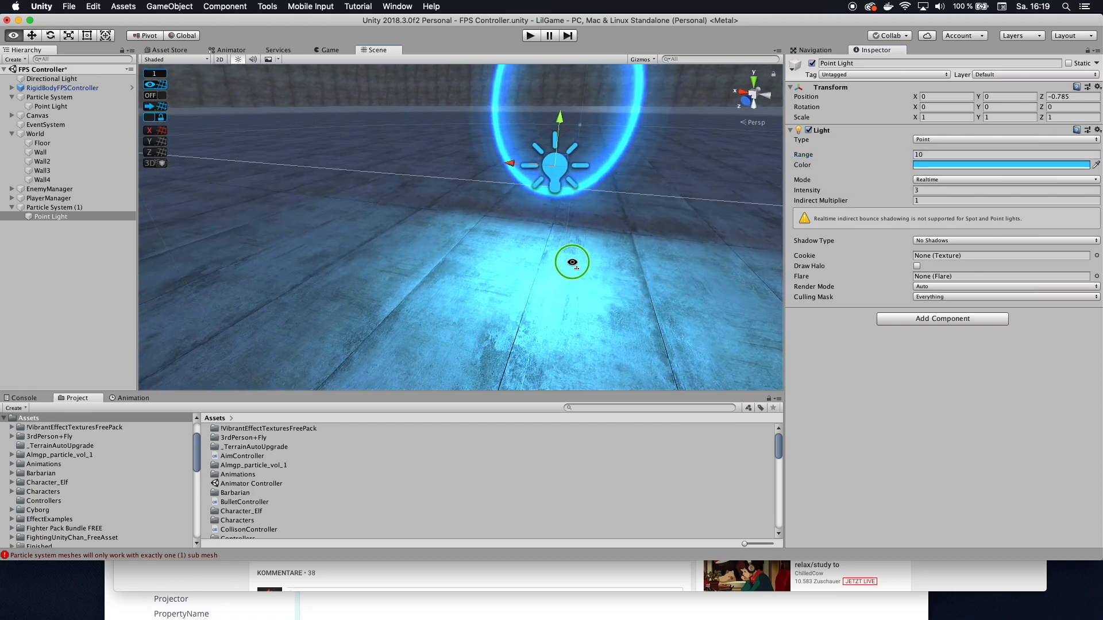
drag(501, 153, 524, 108)
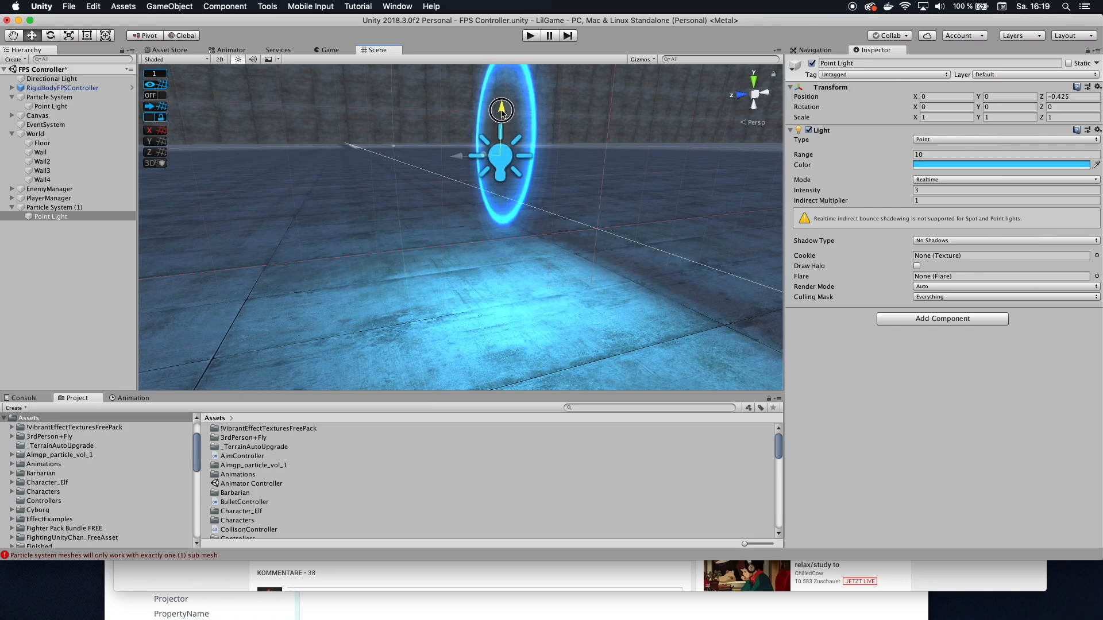
mouse_move(552, 259)
right_down()
mouse_move(572, 263)
mouse_move(663, 168)
right_up()
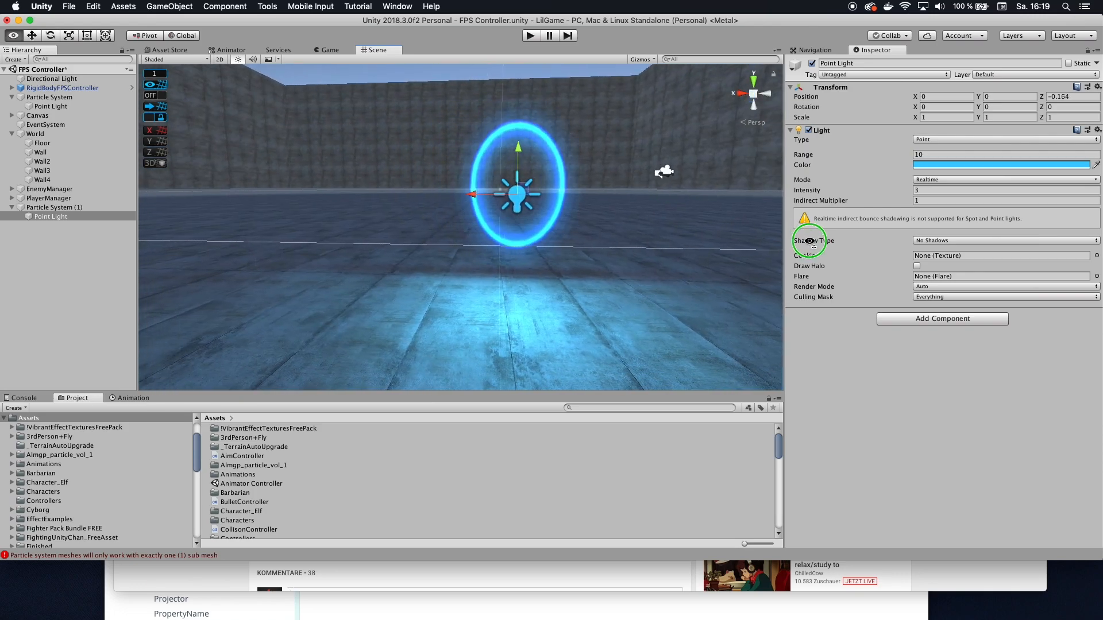
click(593, 228)
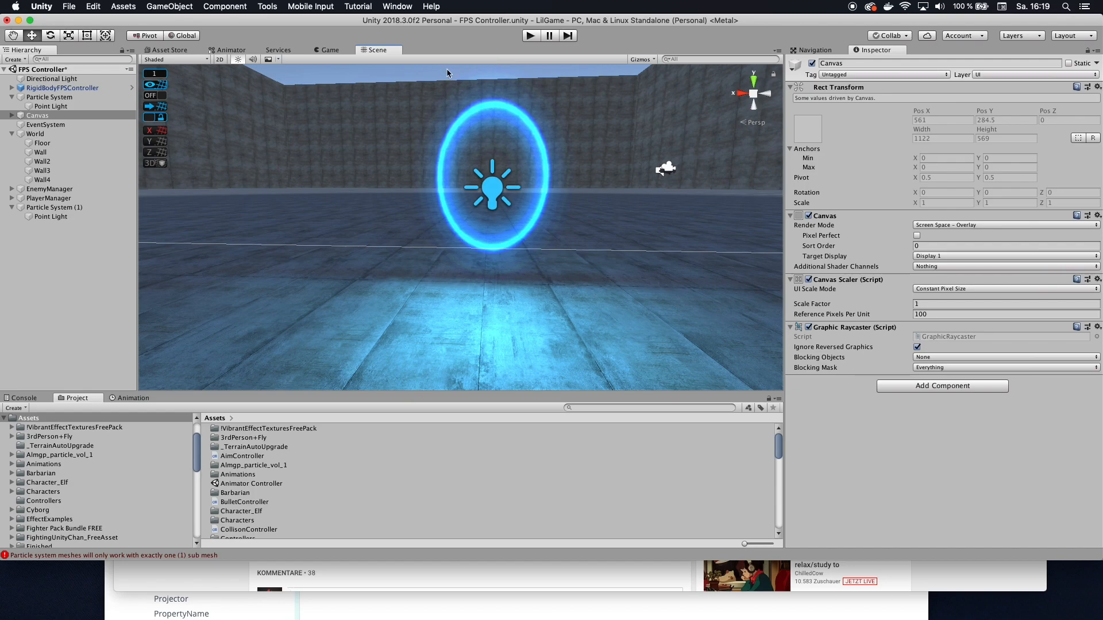
Disable the original Particle System and start the game in play mode.
click(102, 98)
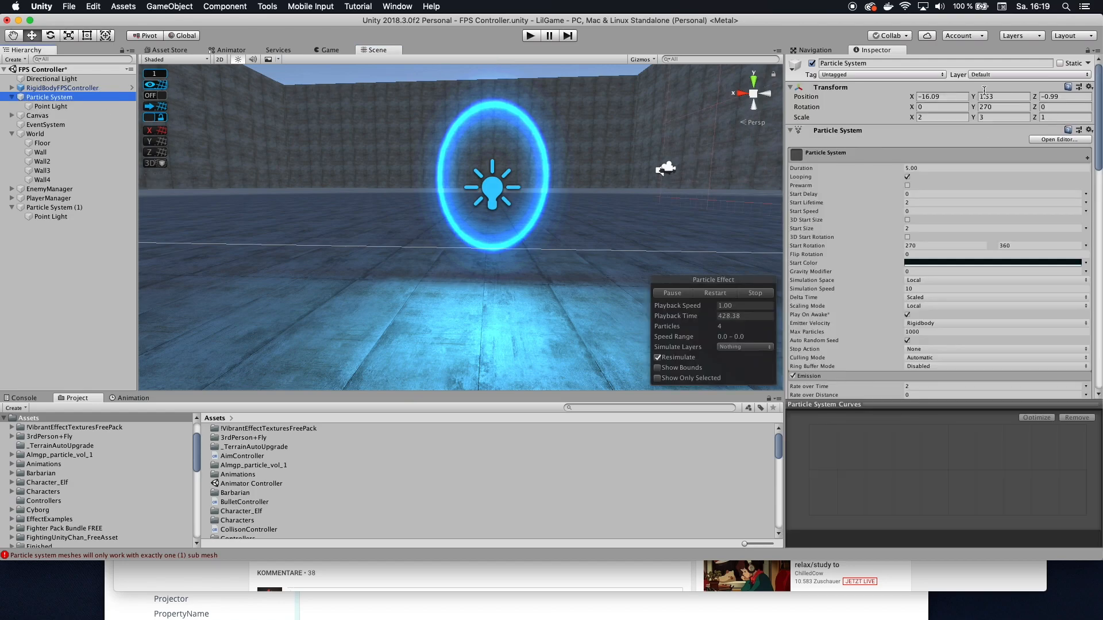
click(817, 66)
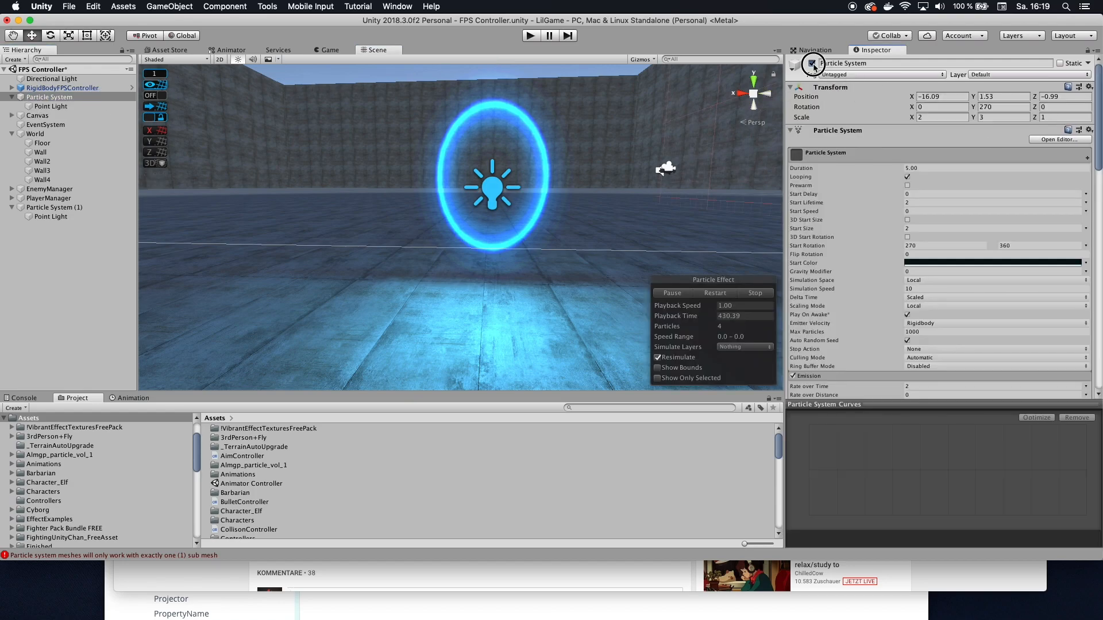
click(812, 64)
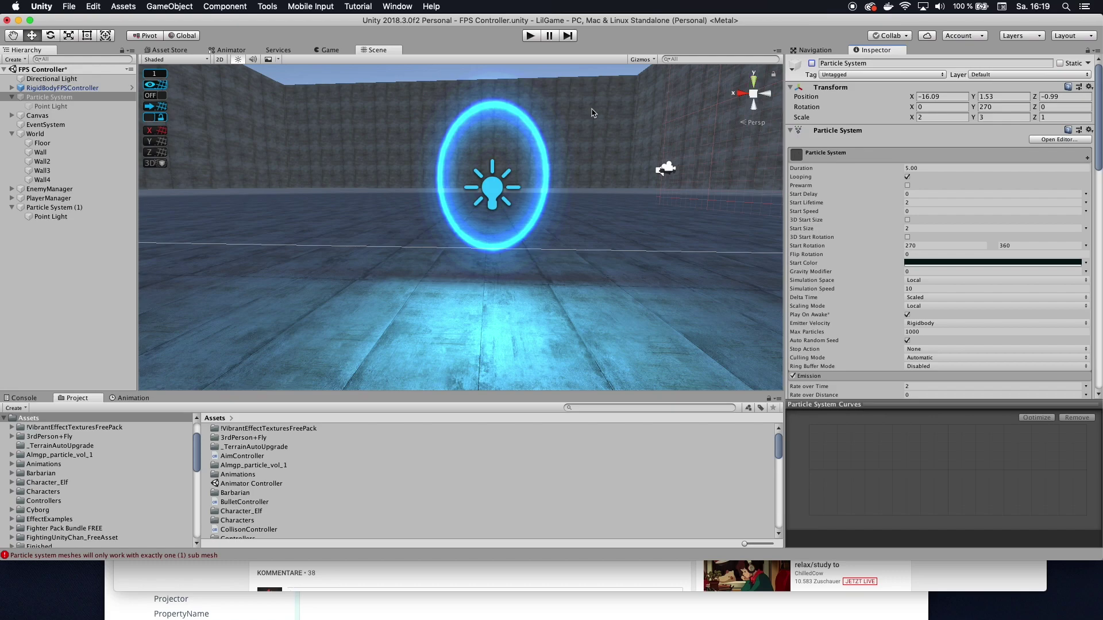
click(530, 36)
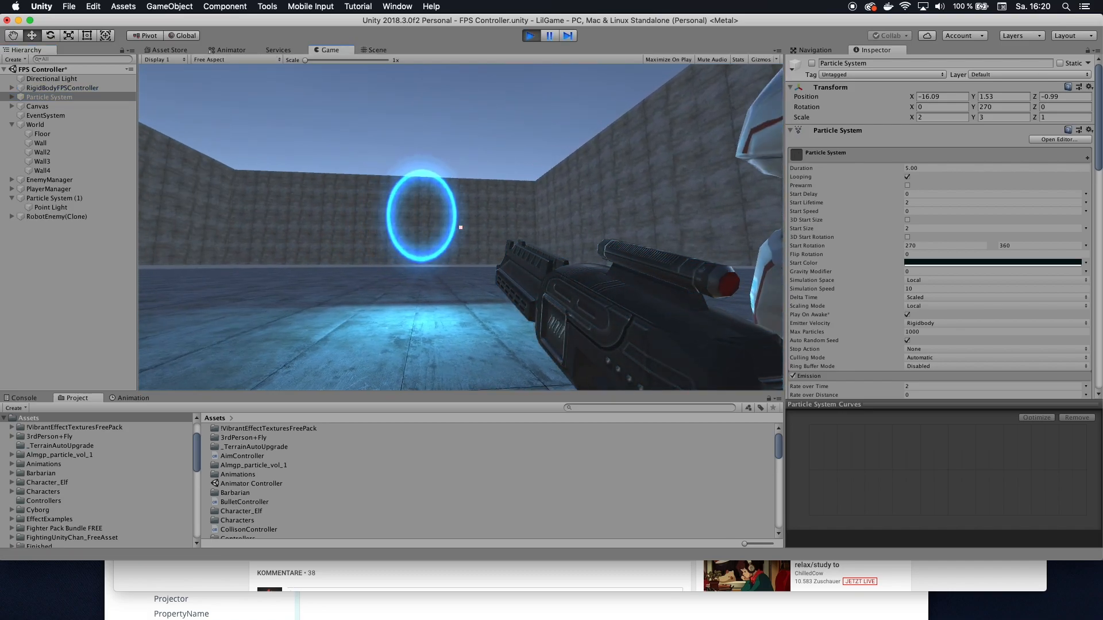
Shoot the approaching robot enemies while stepping toward and away from the portal ring.
click(460, 227)
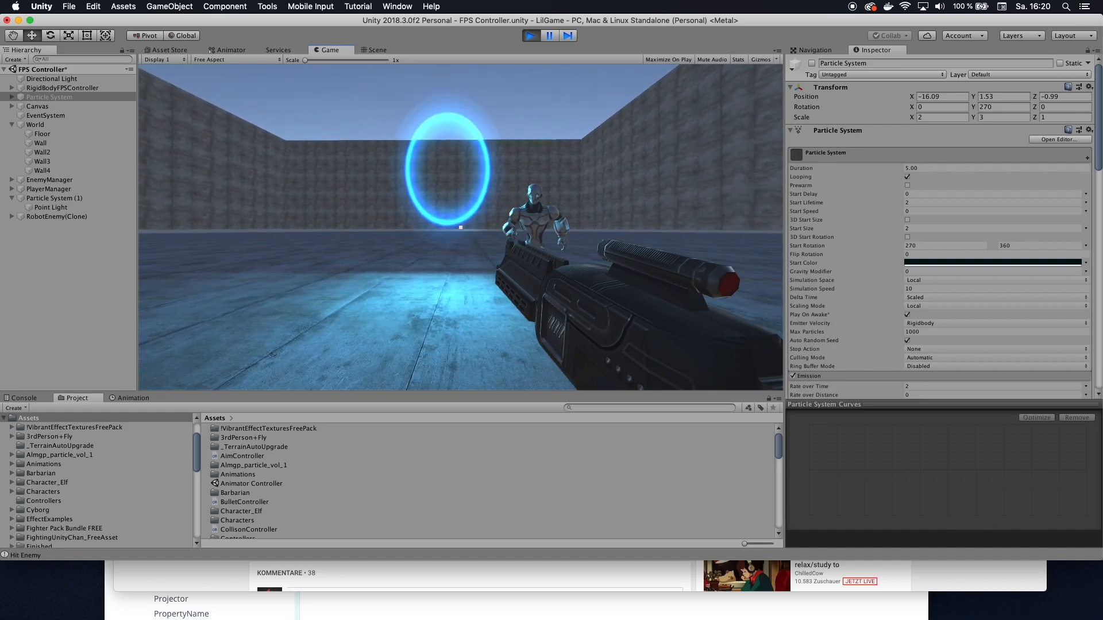
click(460, 228)
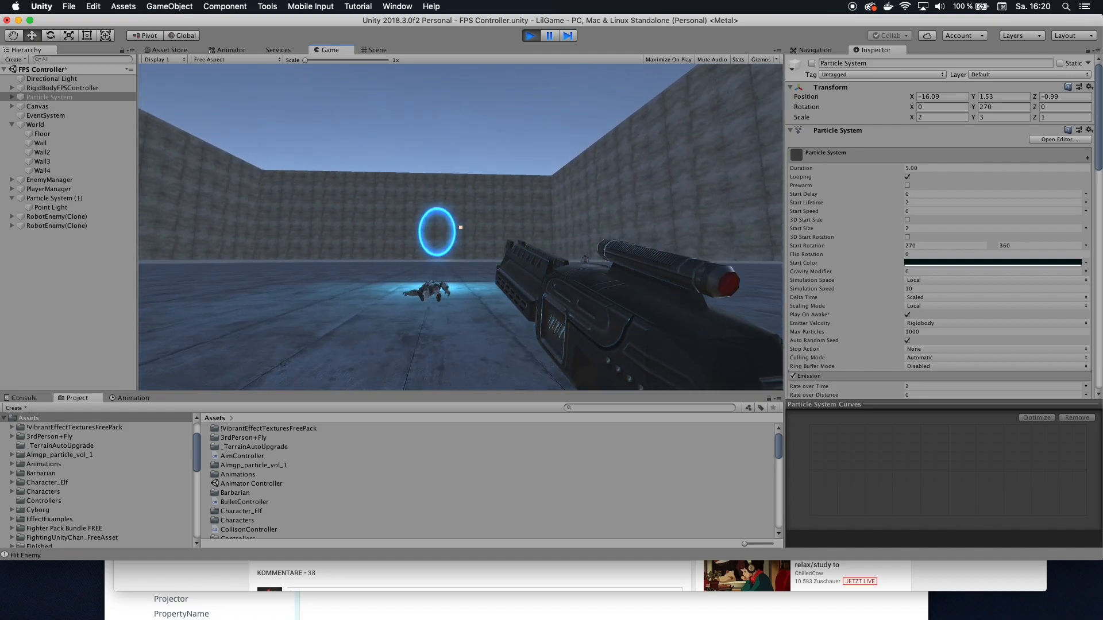
click(461, 228)
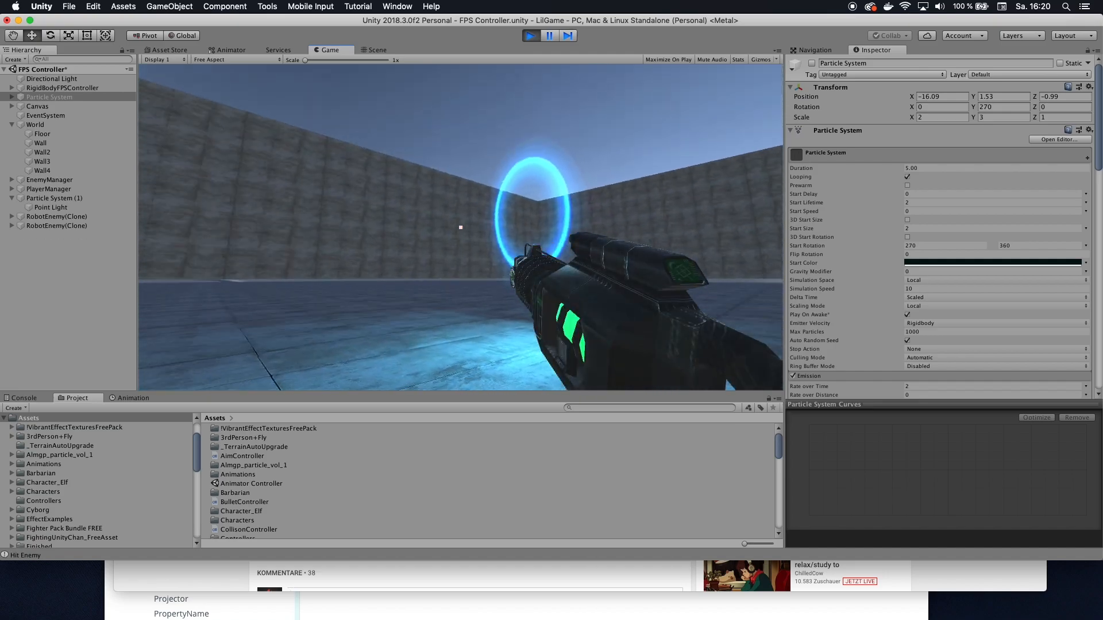
key(w)
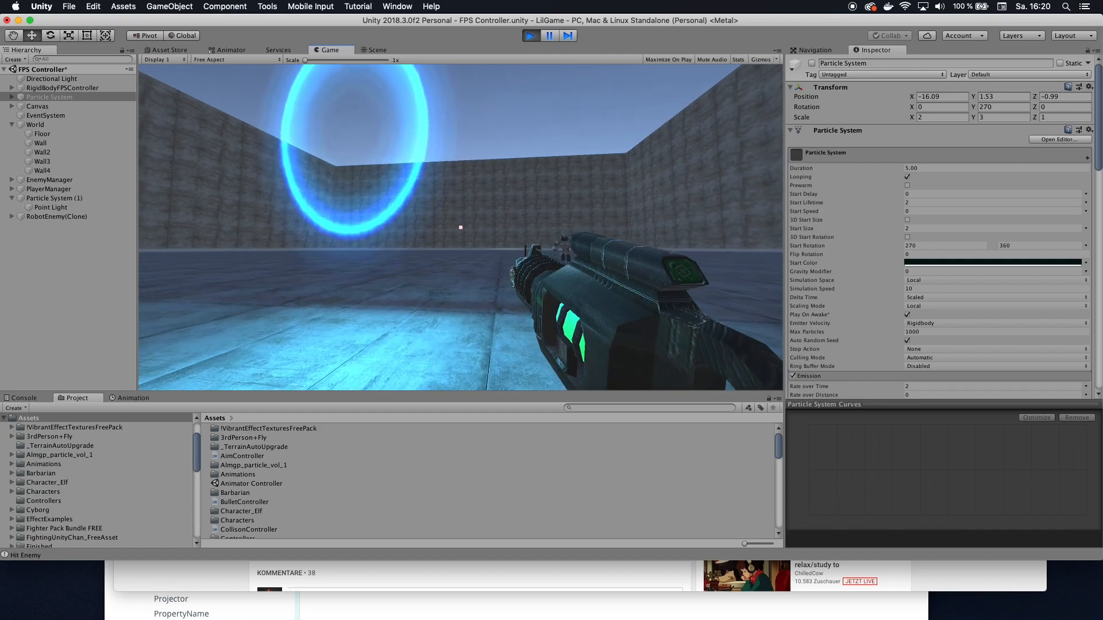
key(s)
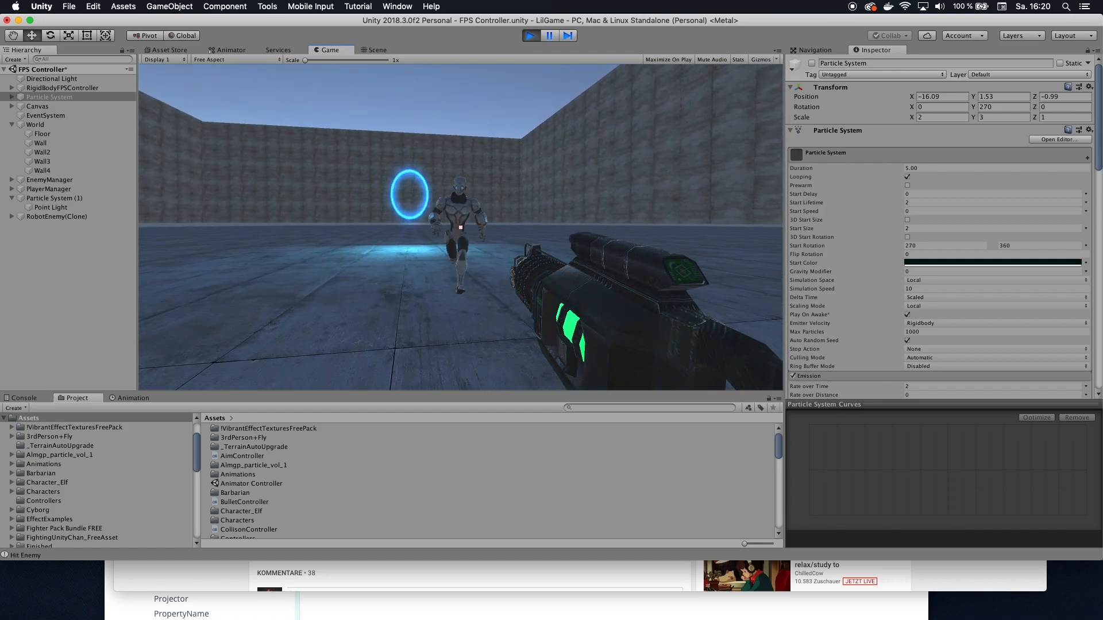
click(460, 228)
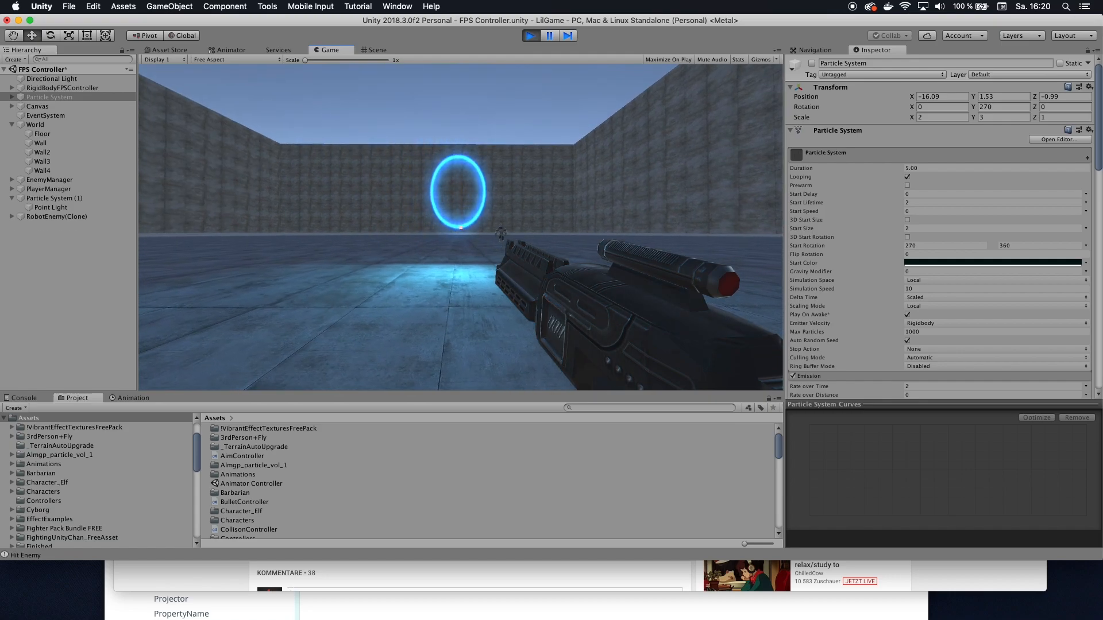
click(460, 227)
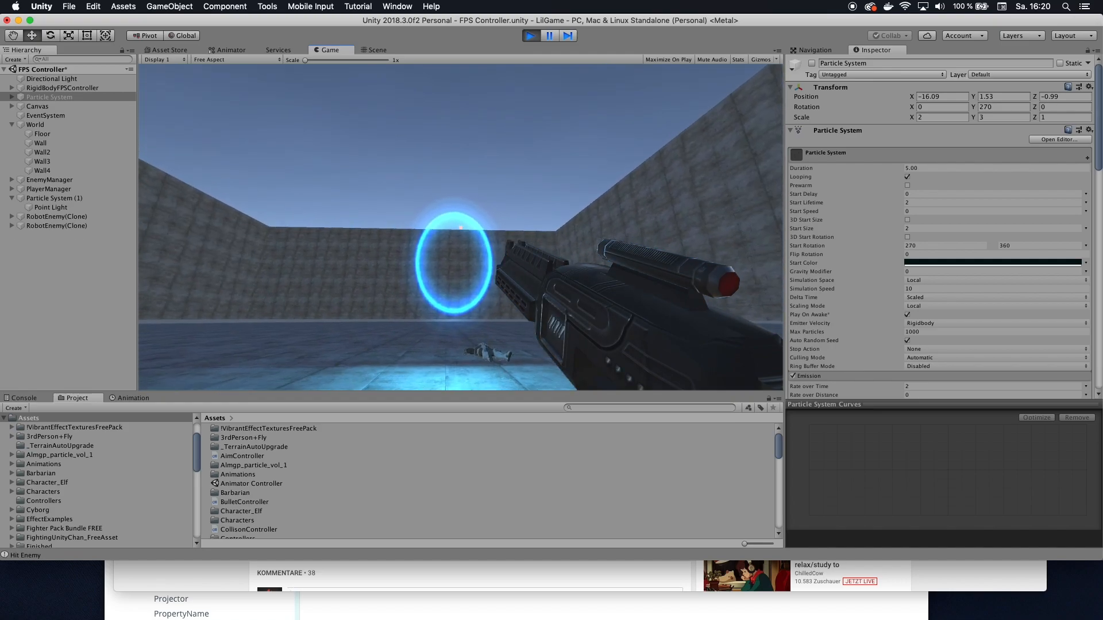
click(460, 228)
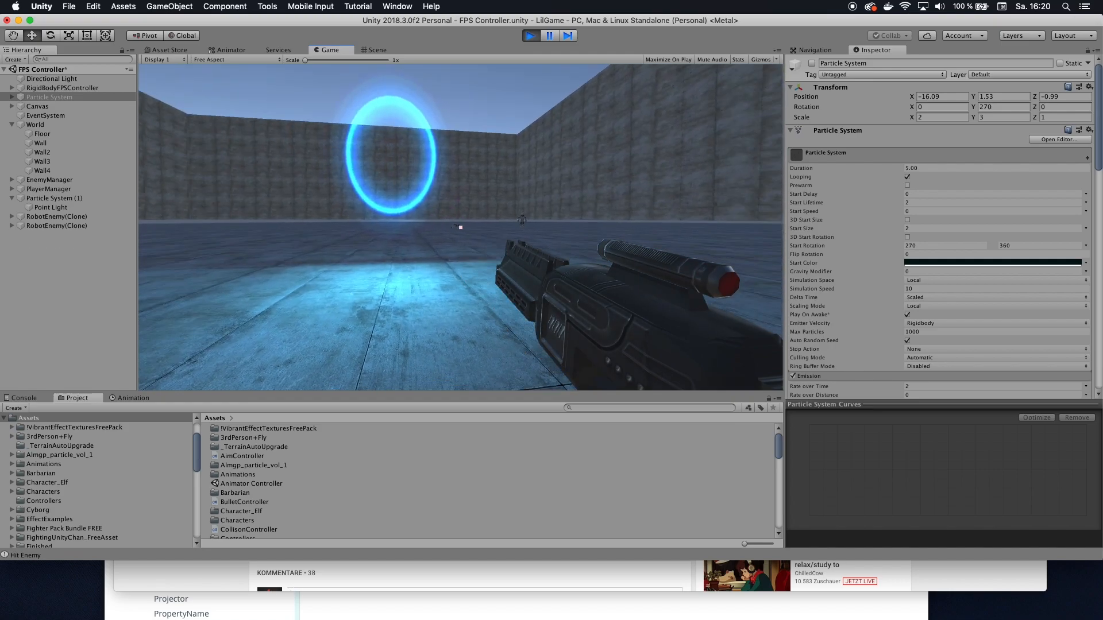
Keep firing at enemies near the portal while moving back and forth with W and S.
click(460, 228)
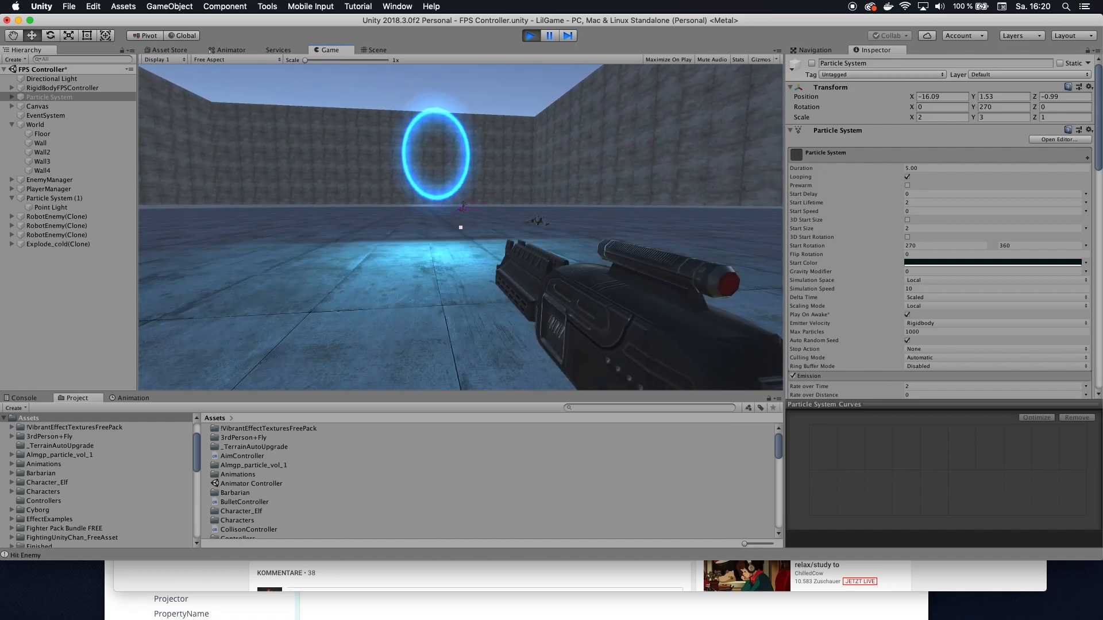
click(460, 227)
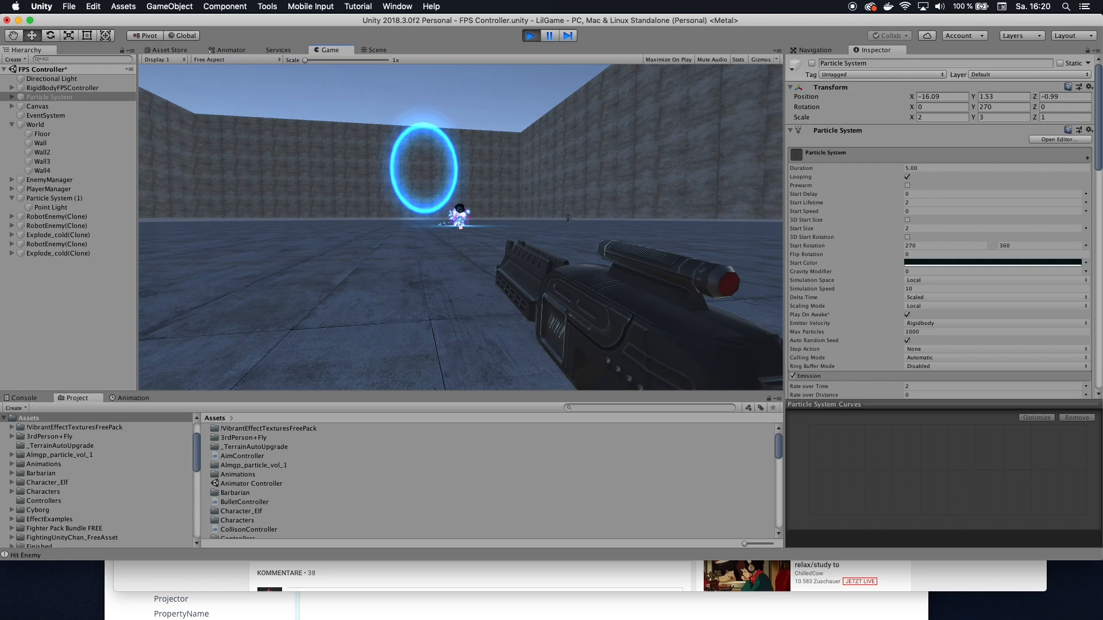
key(w)
key(s)
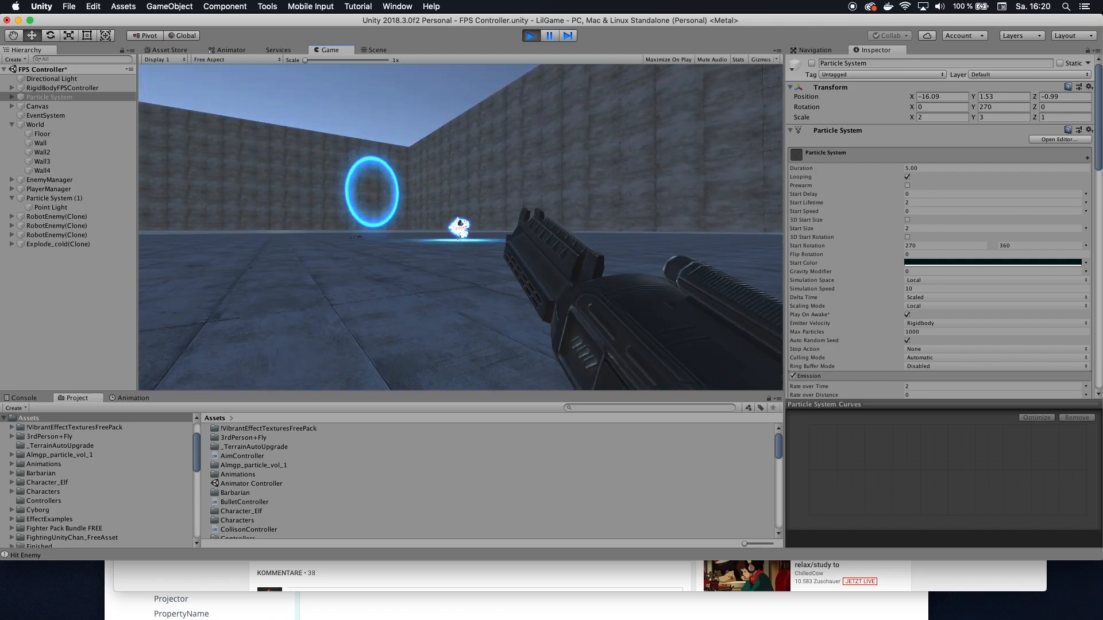
click(459, 228)
key(w)
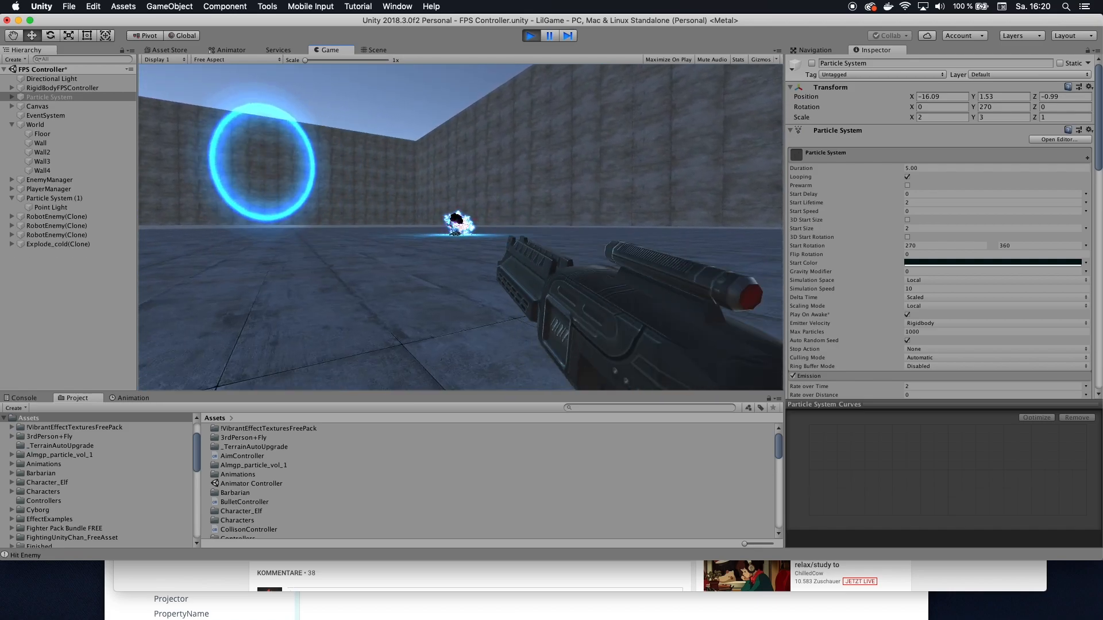
click(461, 228)
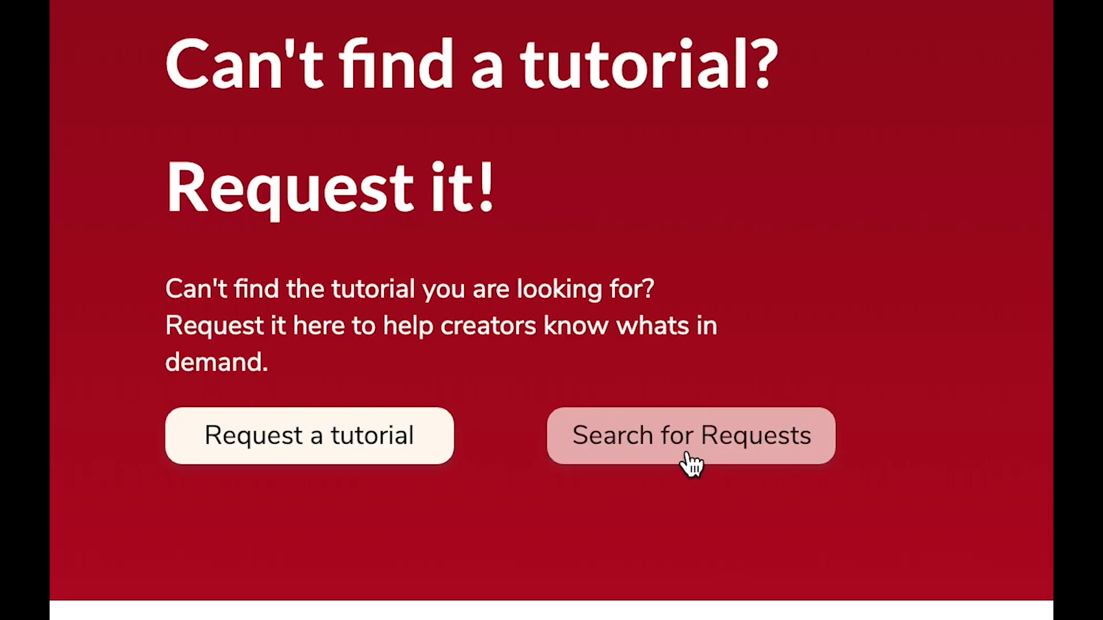
Post the comment 'This would be awesome!' on the Create your own Prefabs in Unity request.
click(553, 516)
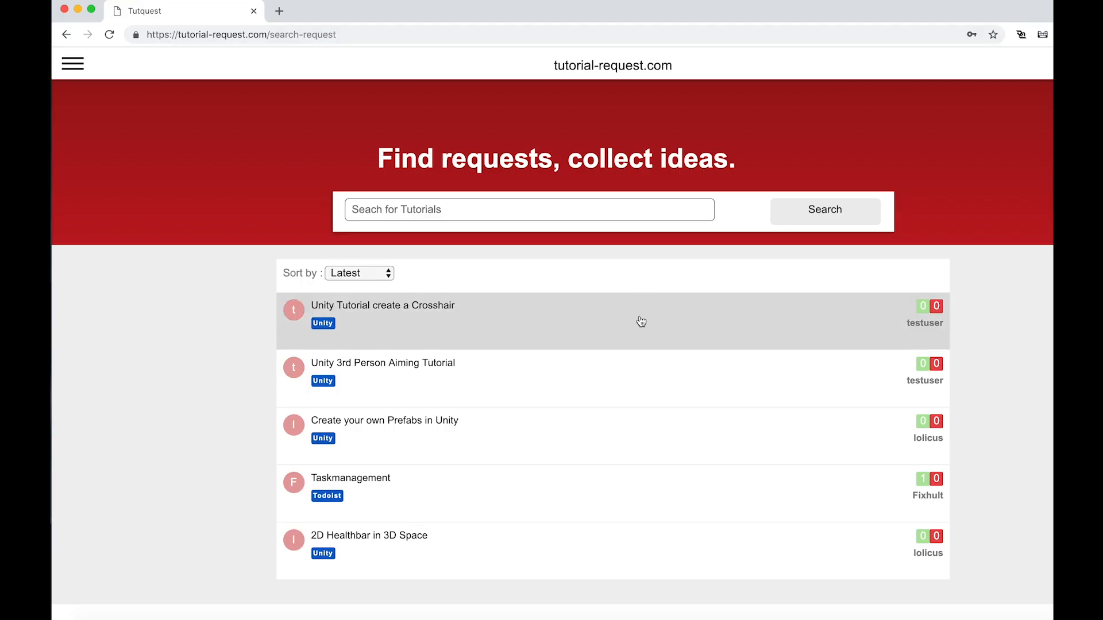
click(624, 427)
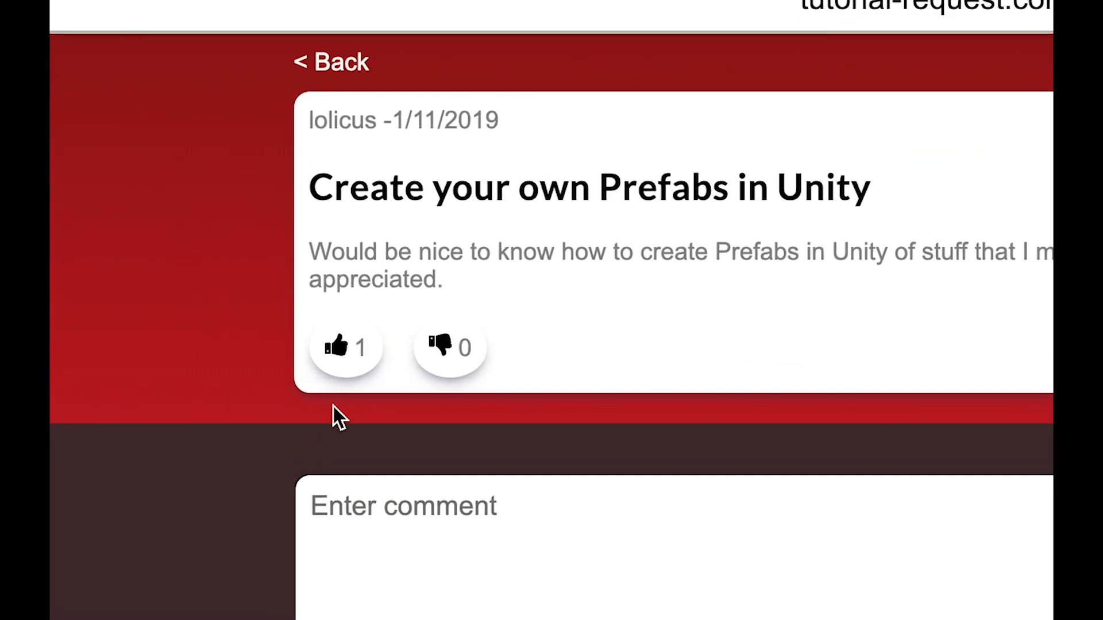
click(372, 542)
text(This would be awesome!)
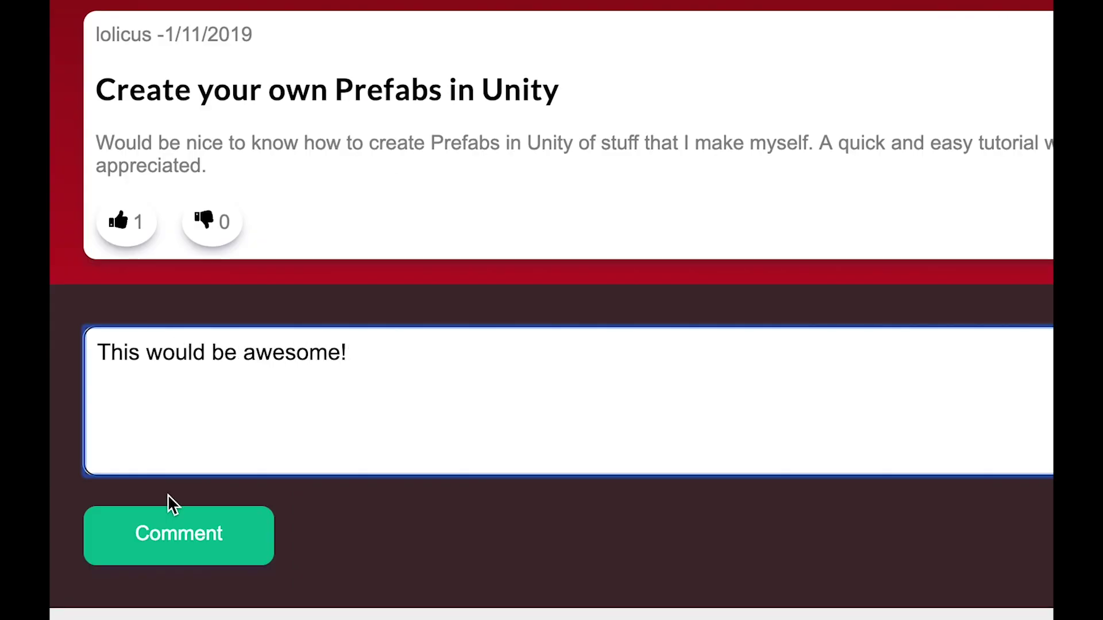
click(173, 528)
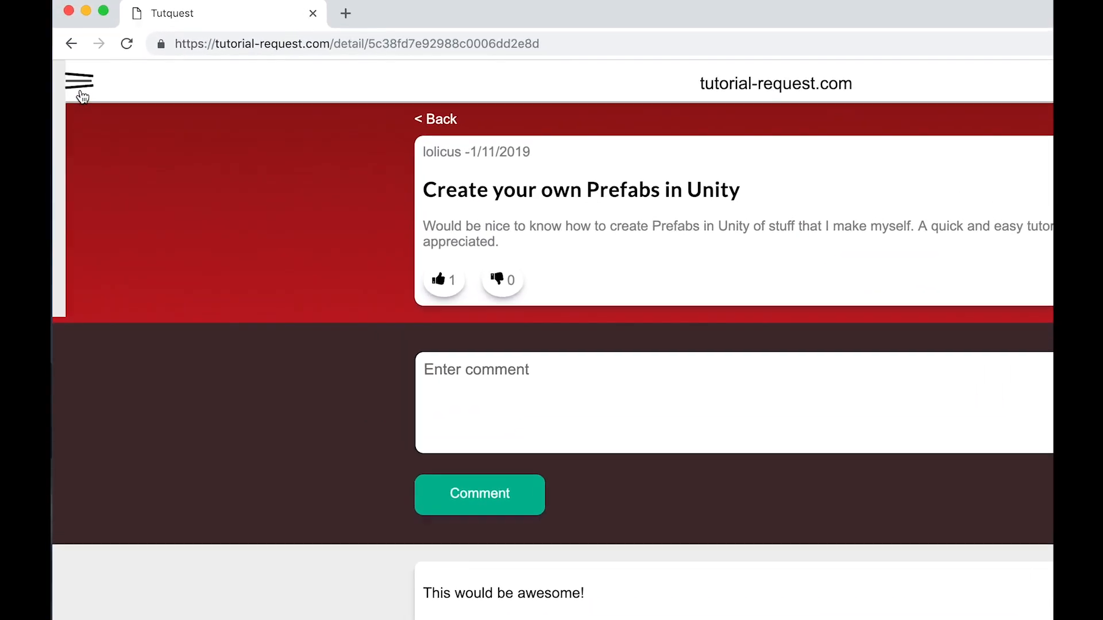
Create a new request titled 'Unity 3rd Person Aiming Tutorial' with topic Unity and a description.
click(77, 87)
click(123, 250)
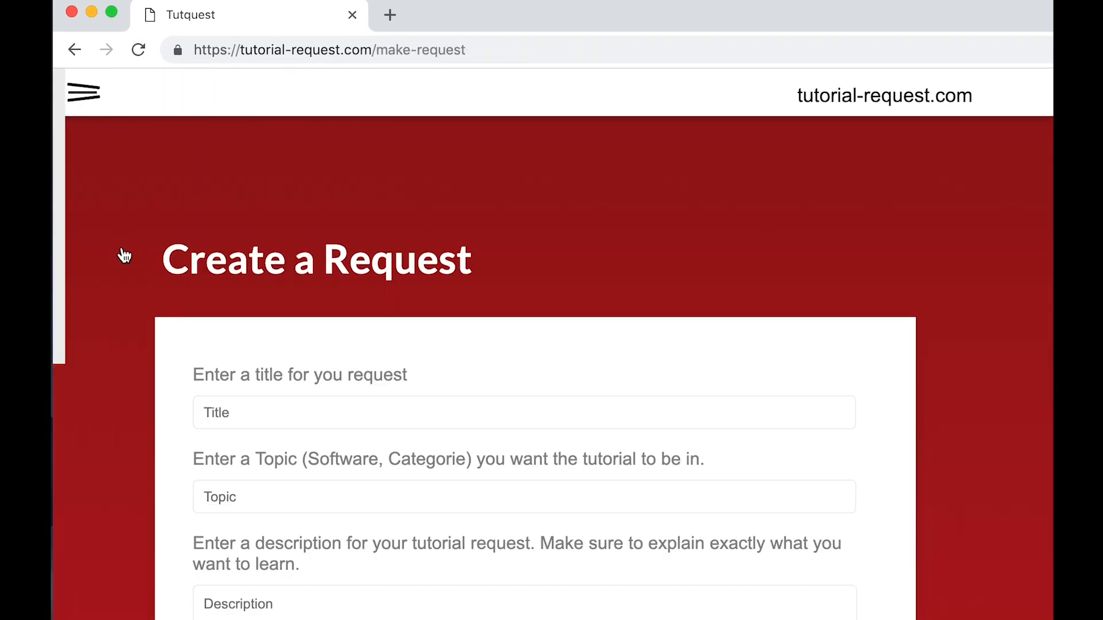
click(517, 413)
text(Unity 3rd Person Aiming Tutorial)
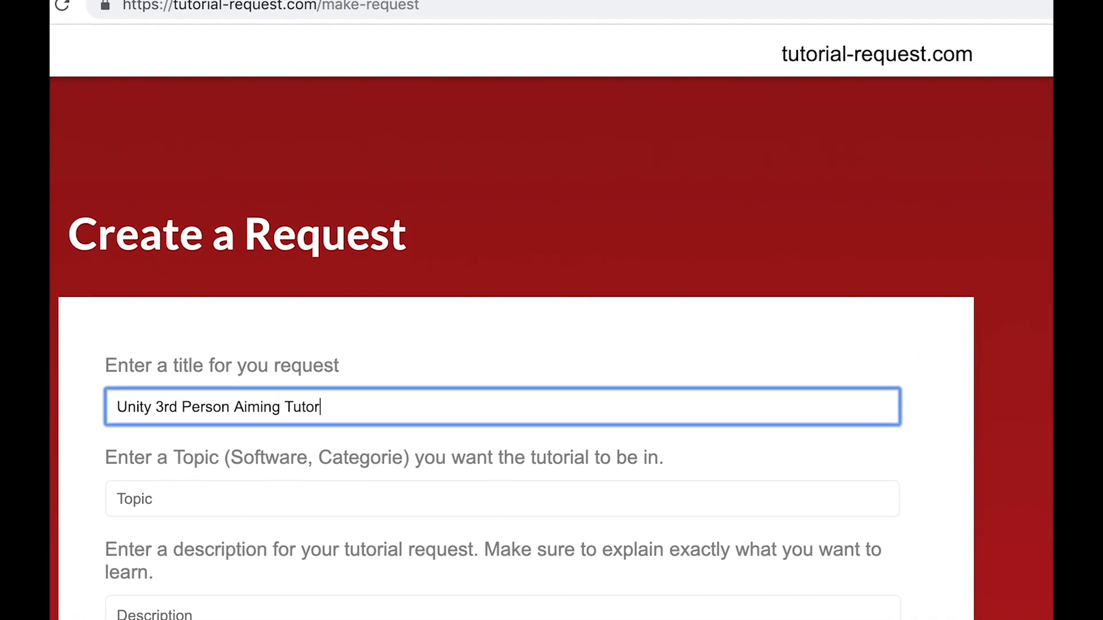
click(263, 505)
text(Unity)
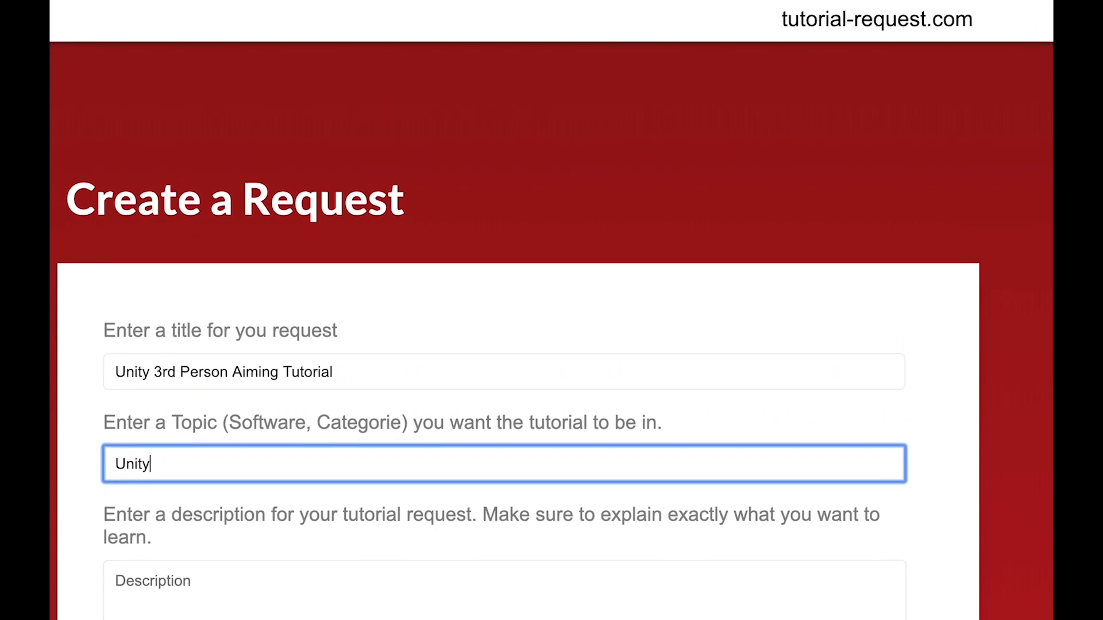
click(263, 590)
text(I would love to s)
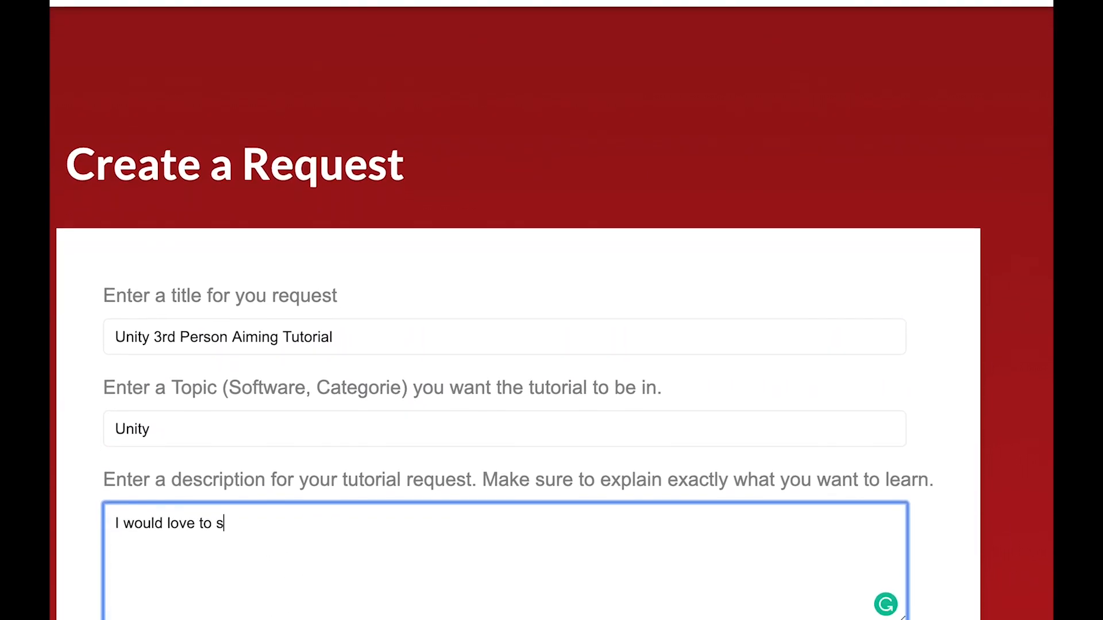
text(ee a tutorial where somebody sh)
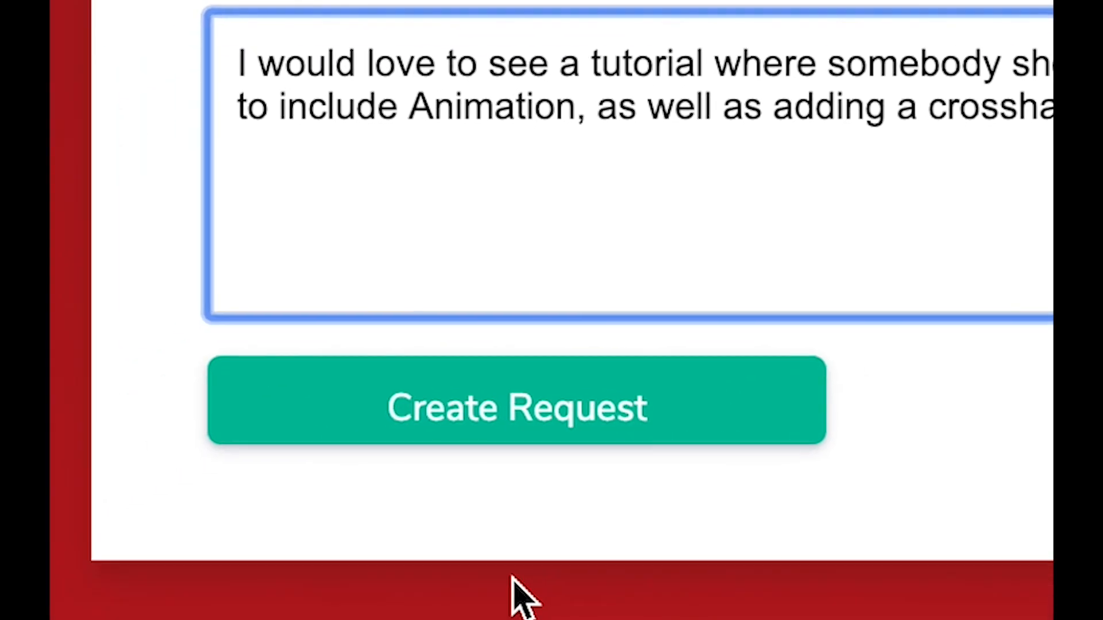
click(434, 431)
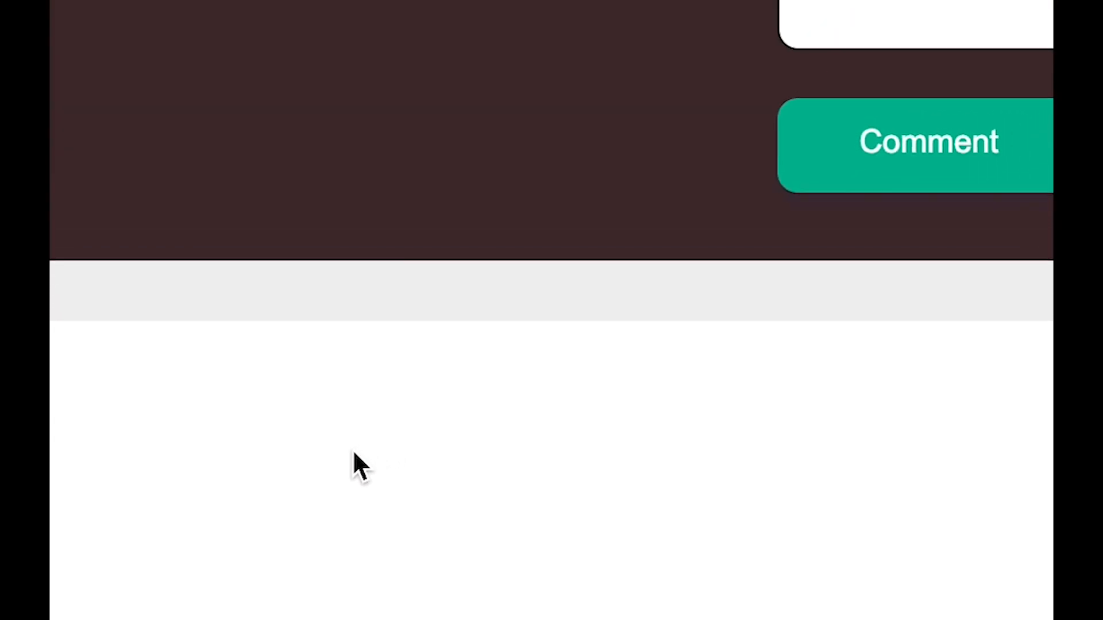